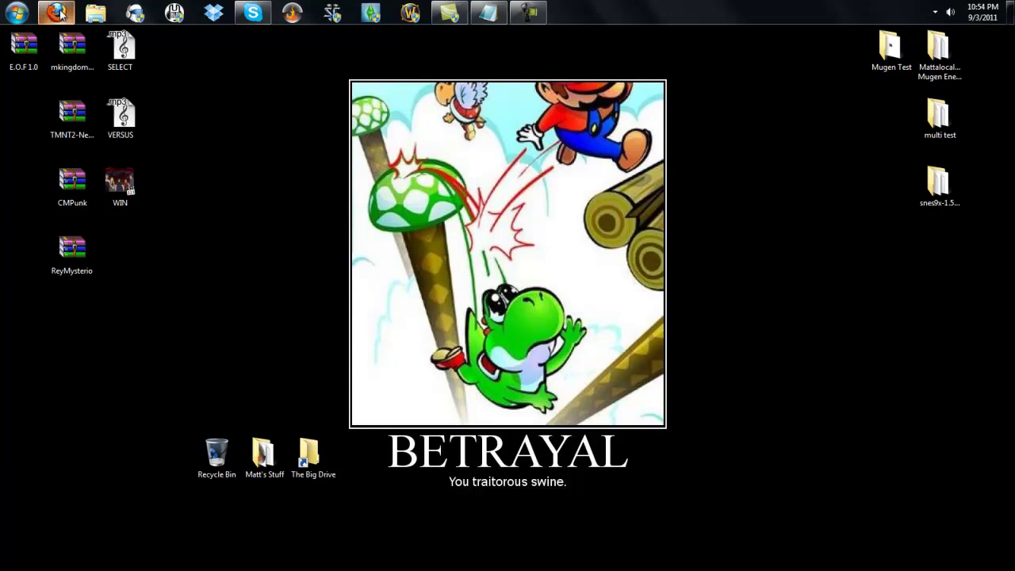
Bring up Firefox and examine the E.O.F. Screenpack by Noz for Mugen 1.0 forum post, including its preview images and custom version.
left_click(57, 12)
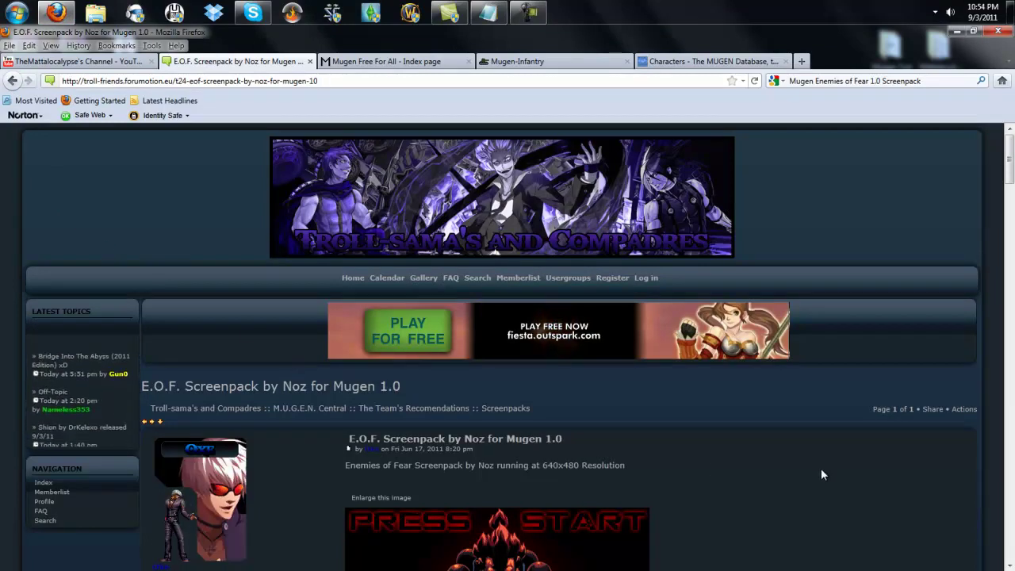
scroll(821, 468, "down", 6)
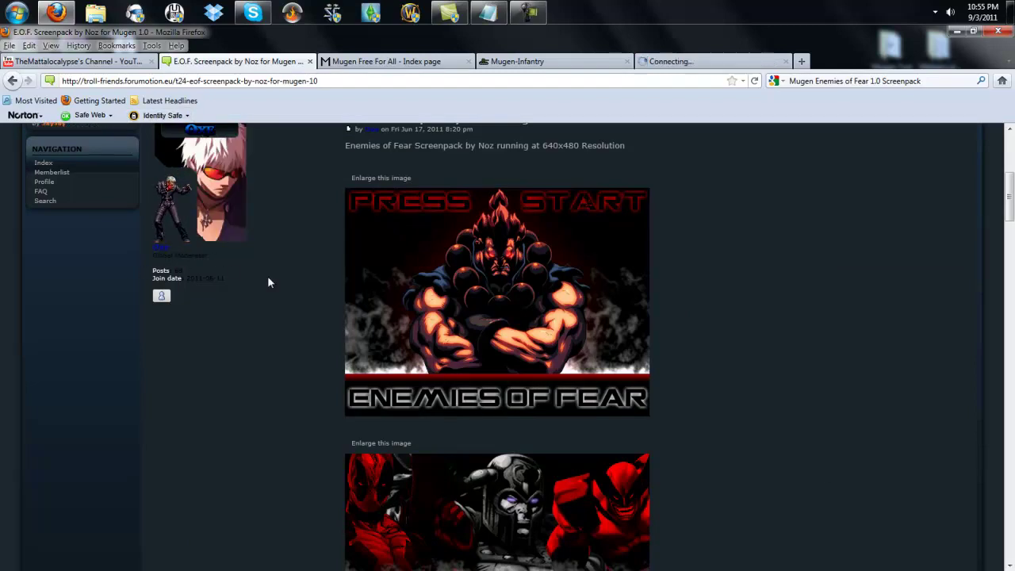
scroll(268, 279, "down", 20)
scroll(280, 273, "down", 8)
scroll(305, 250, "up", 4)
scroll(434, 432, "down", 10)
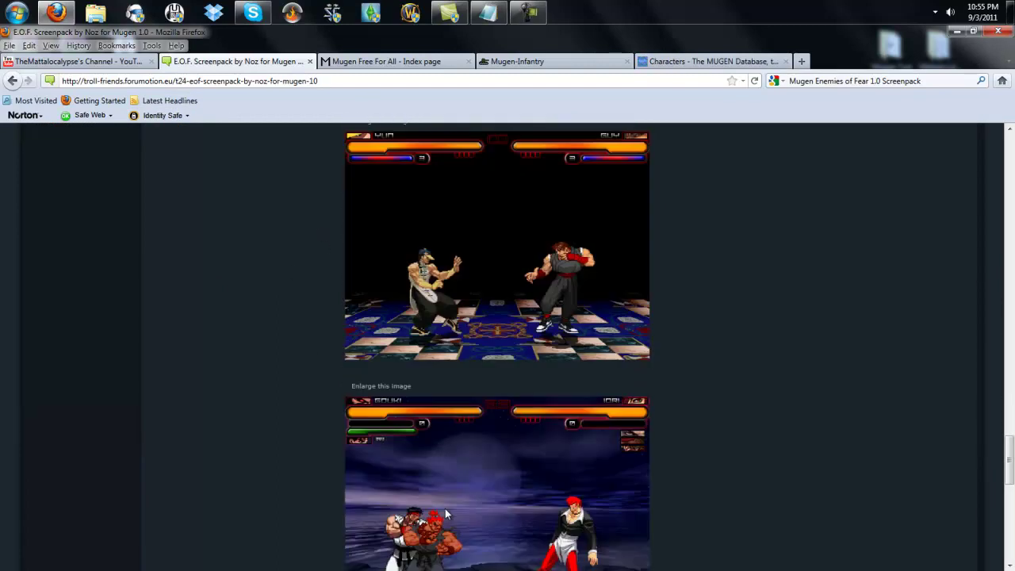
scroll(456, 520, "up", 8)
scroll(483, 525, "up", 5)
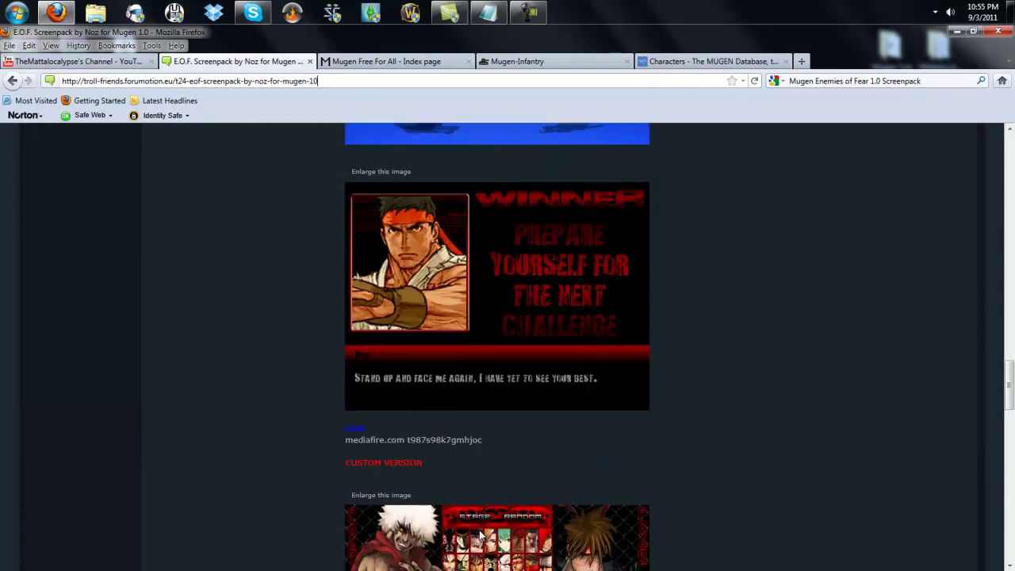
scroll(482, 525, "down", 9)
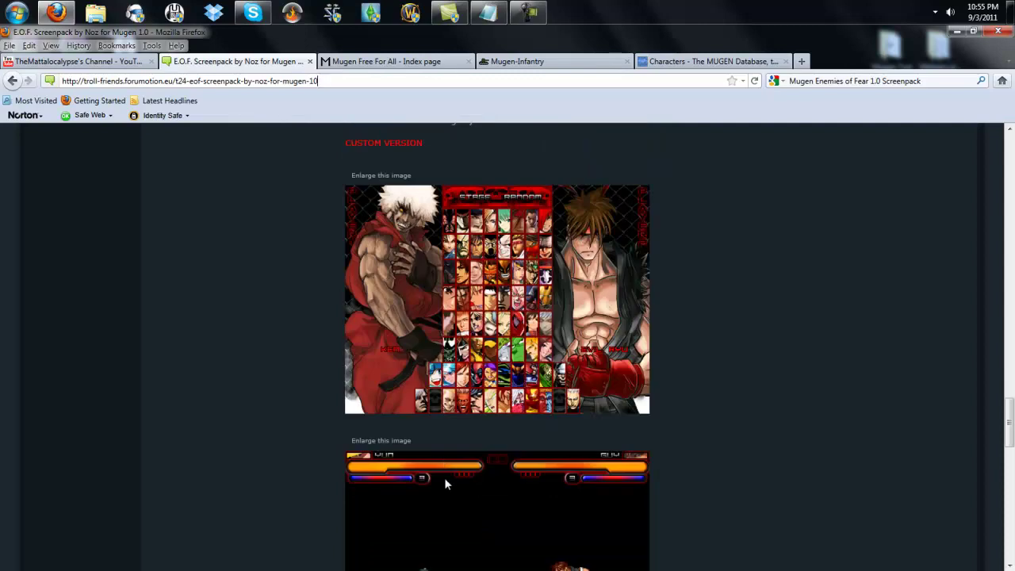
scroll(452, 473, "up", 15)
scroll(452, 474, "up", 8)
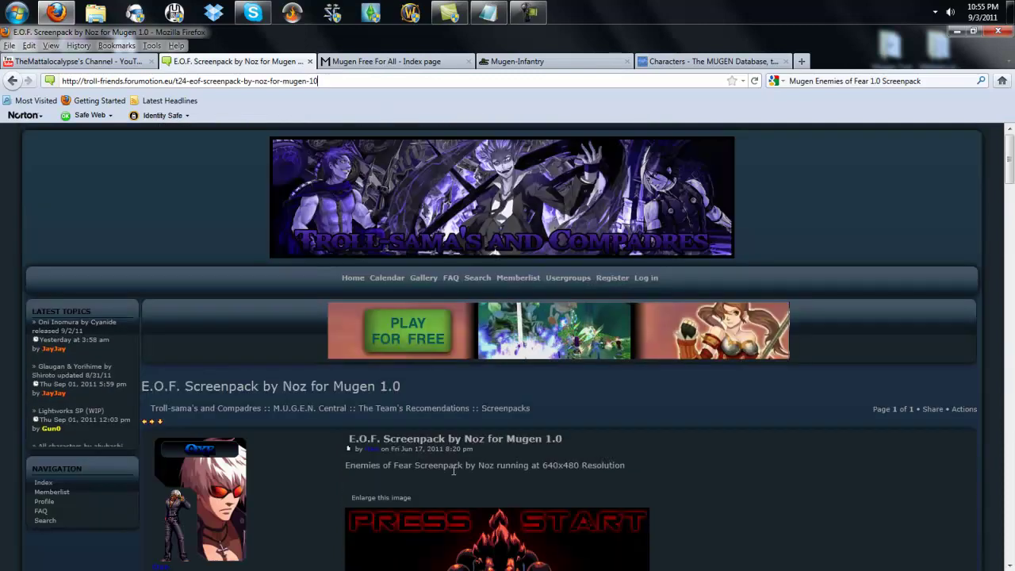
View the Mugen Free For All, Mugen-Infantry and MUGEN Database sites, then return to the screenpack page and minimize the browser.
left_click(377, 68)
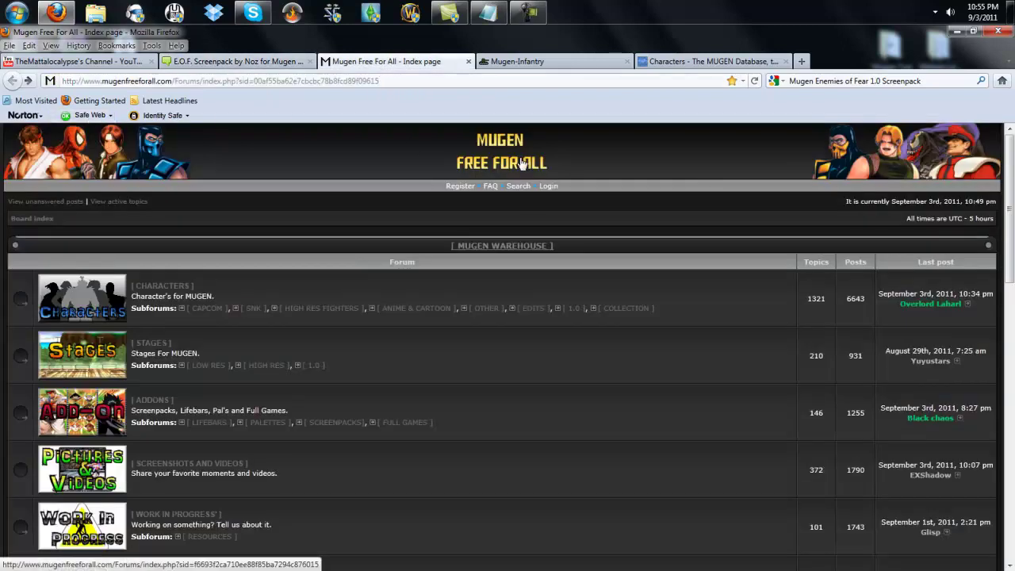
left_click(537, 67)
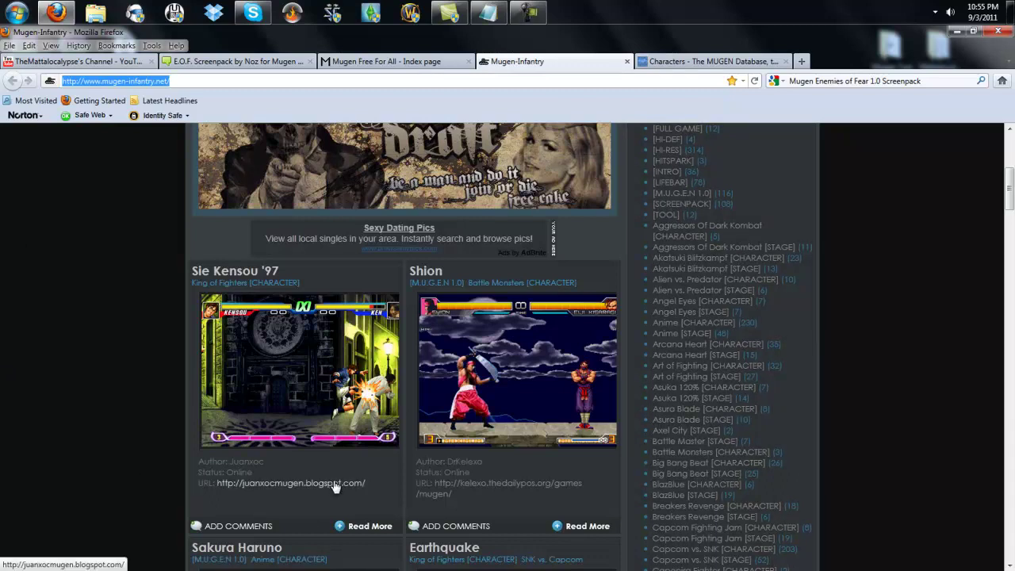
left_click(689, 61)
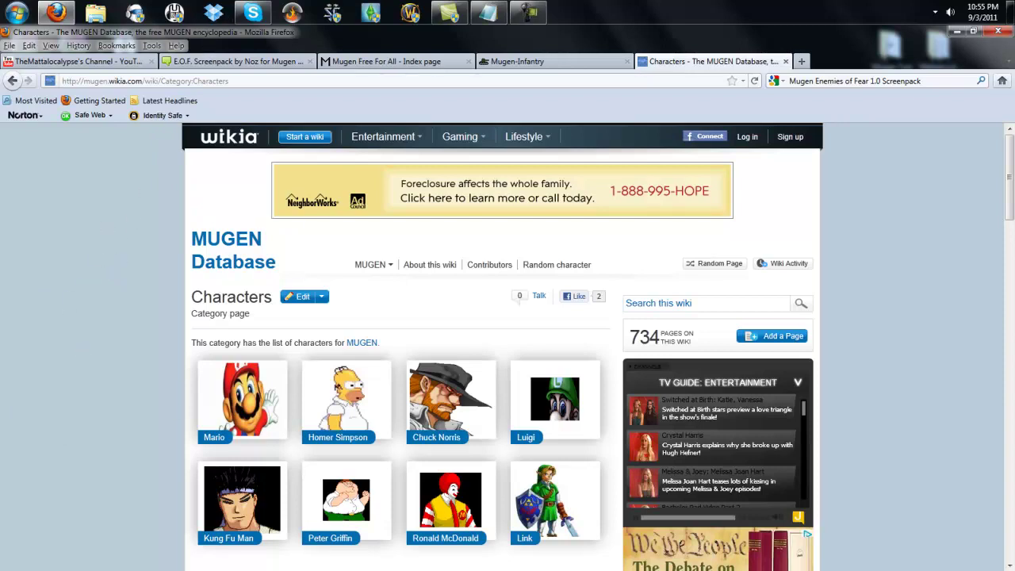
left_click(205, 67)
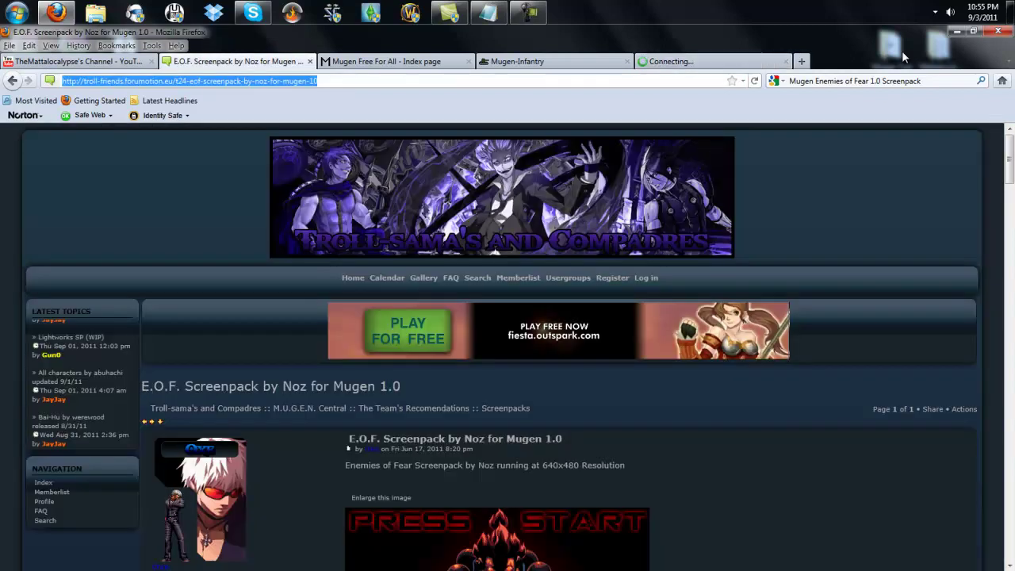
left_click(957, 33)
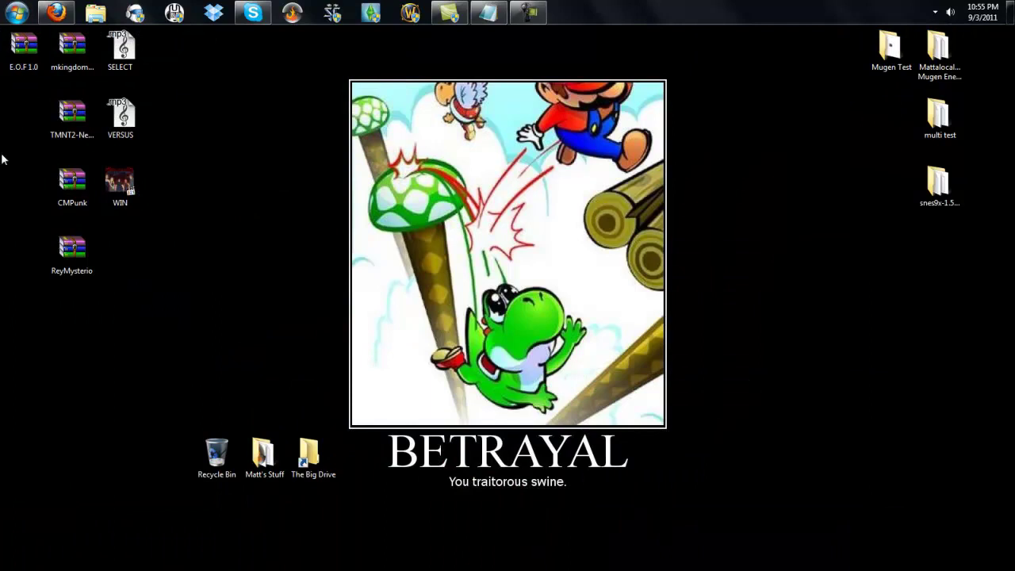
Extract the E.O.F 1.0 archive directly onto the desktop and move the extracted folder to the empty area beside the wallpaper image.
right_click(36, 56)
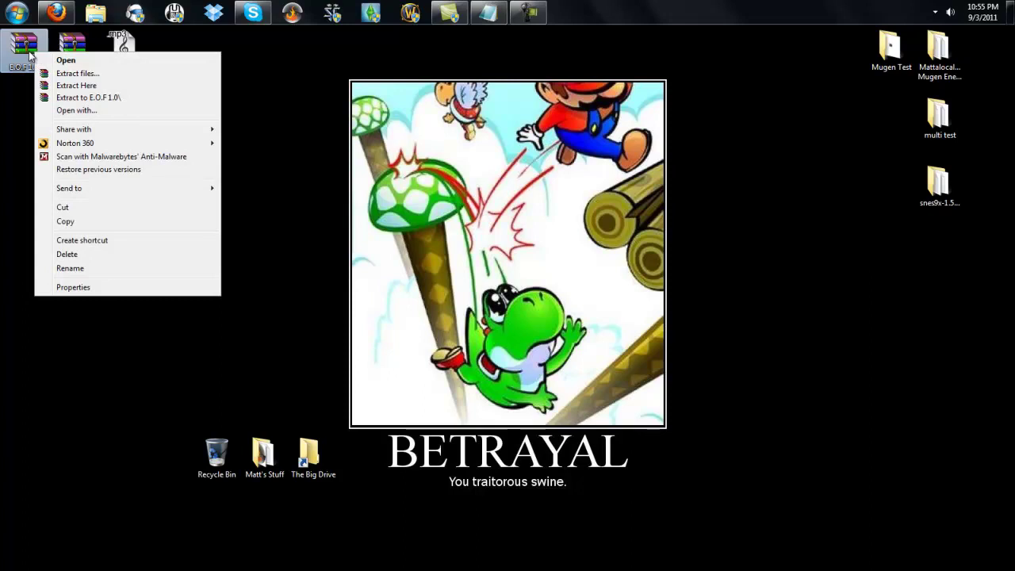
left_click(72, 86)
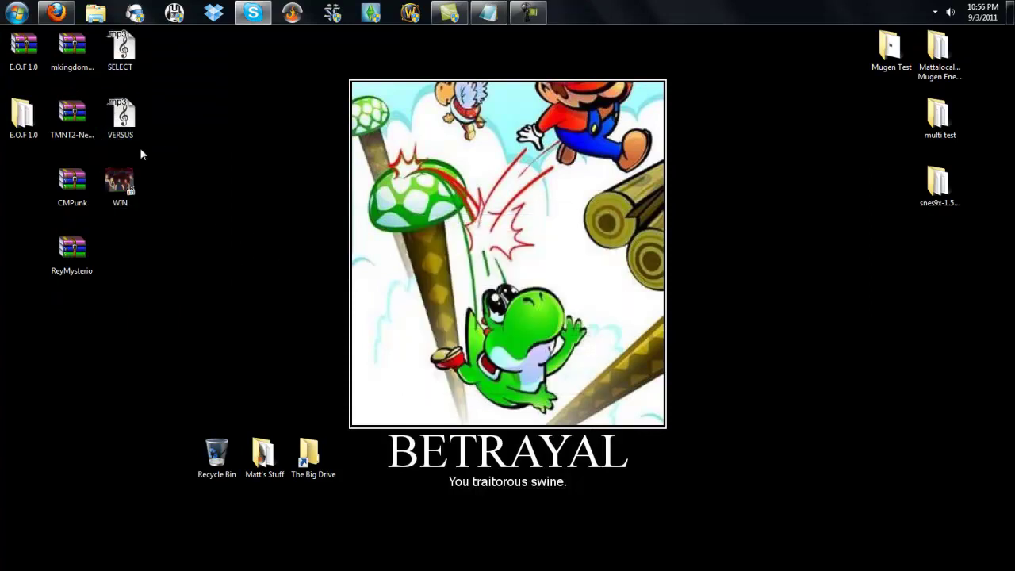
left_click_drag(20, 117, 248, 144)
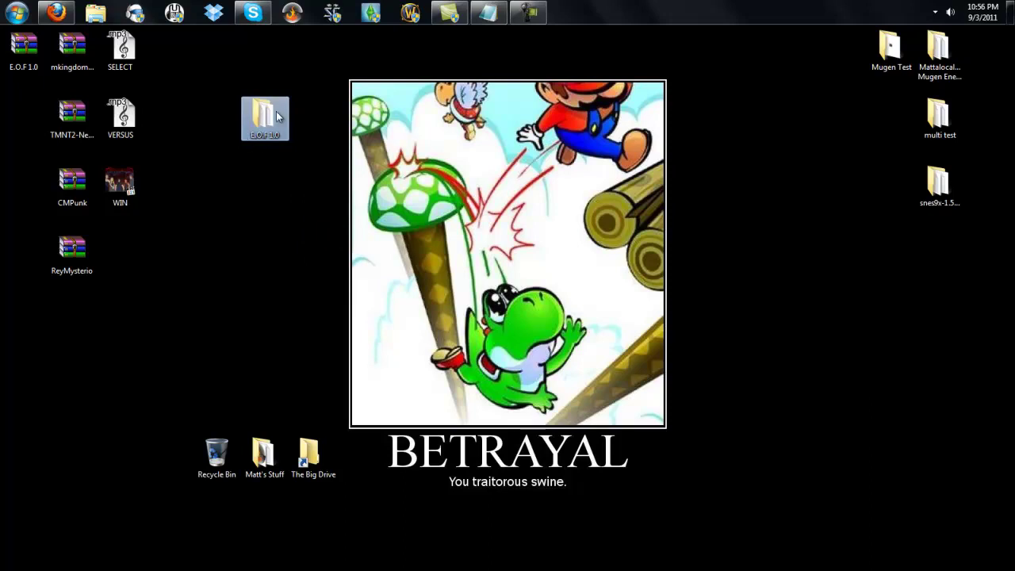
Open the extracted E.O.F 1.0 folder and launch the mugen application.
mouse_move(276, 117)
double_click(270, 115)
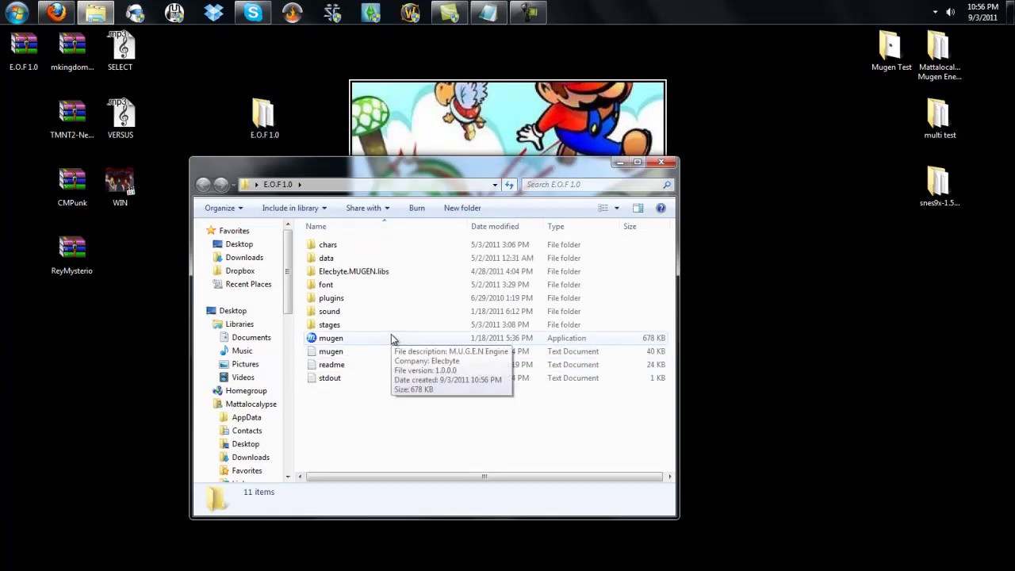
left_click(331, 339)
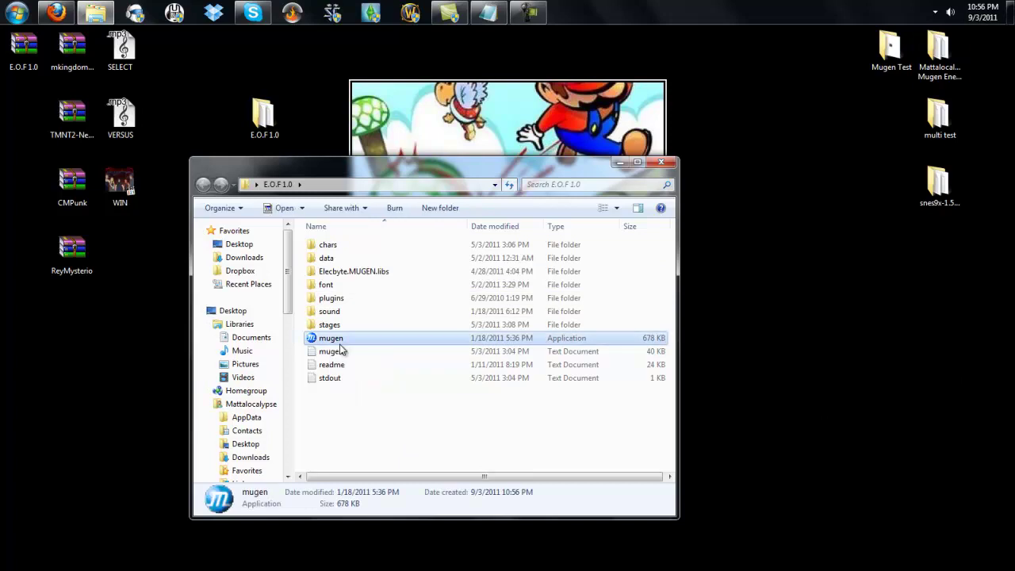
double_click(340, 346)
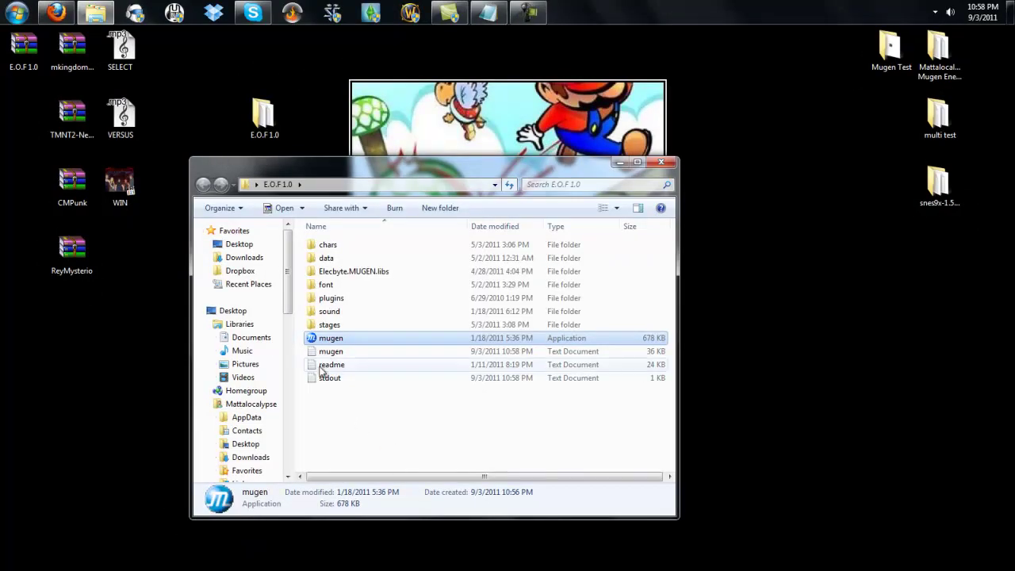
double_click(337, 340)
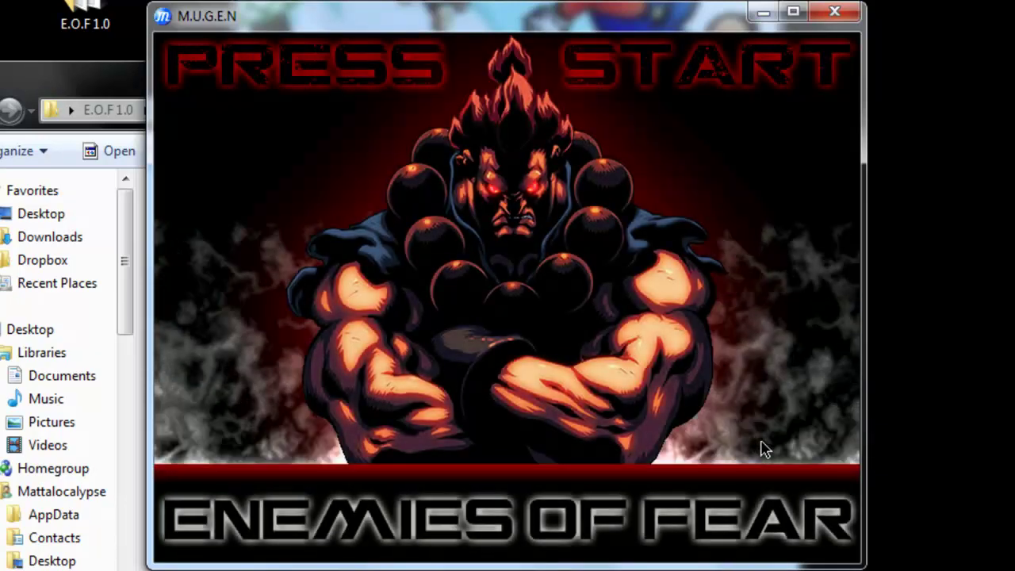
Enter the game's main menu, open Watch mode to view the Single, Simul and Turns choices, and exit the game.
key("Return")
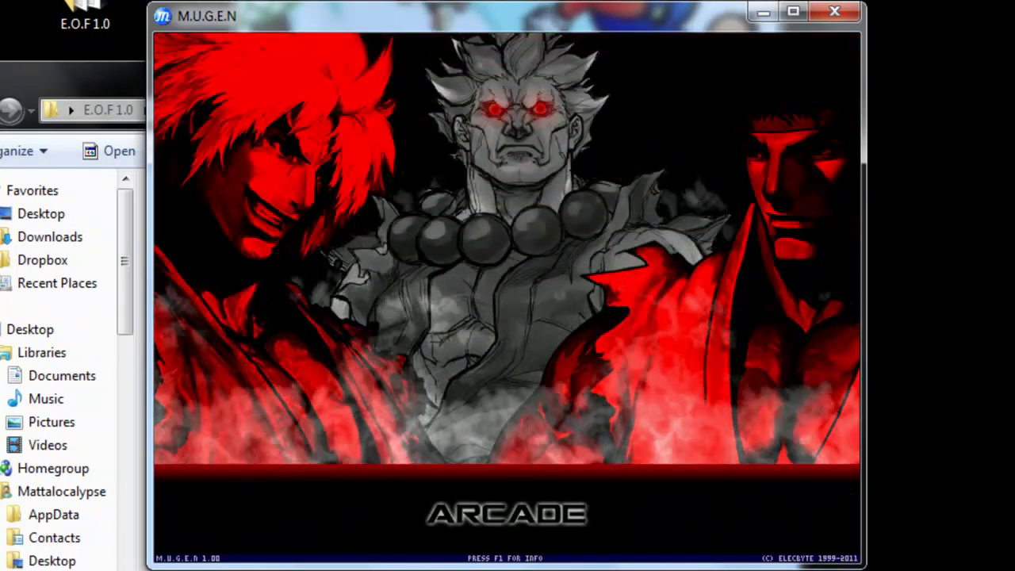
key("Up")
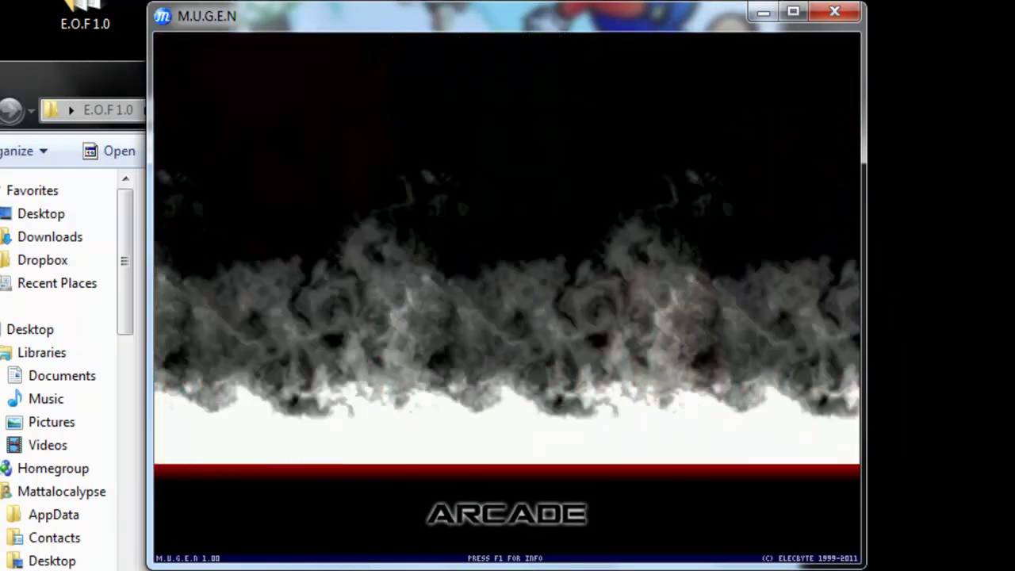
key("Up")
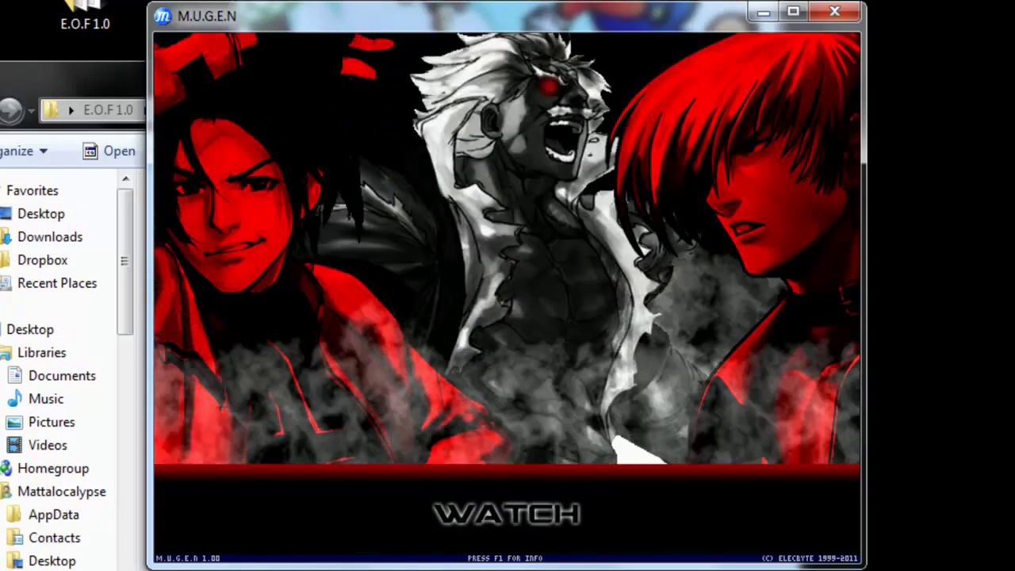
key("Return")
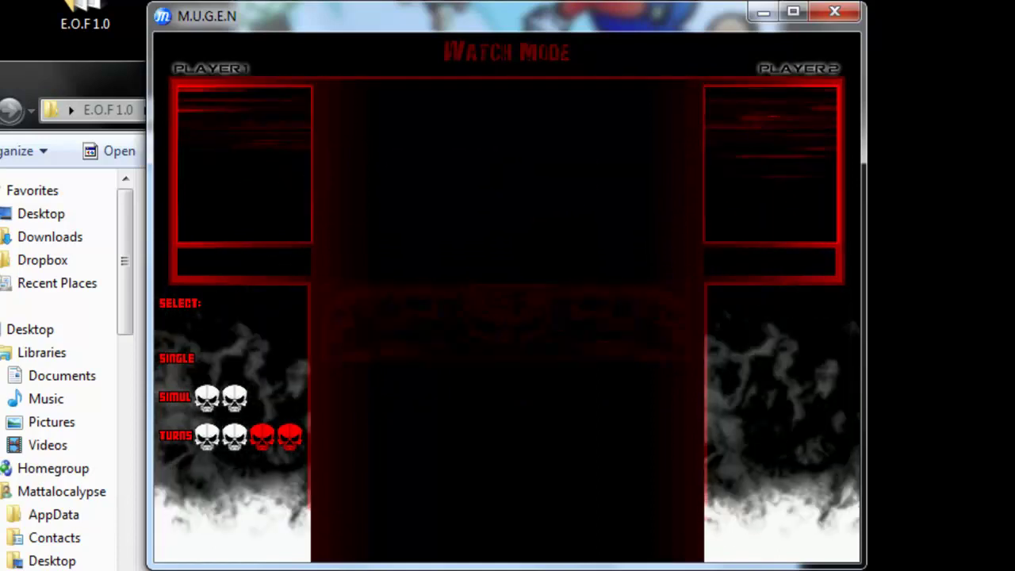
key("Right")
key("Right")
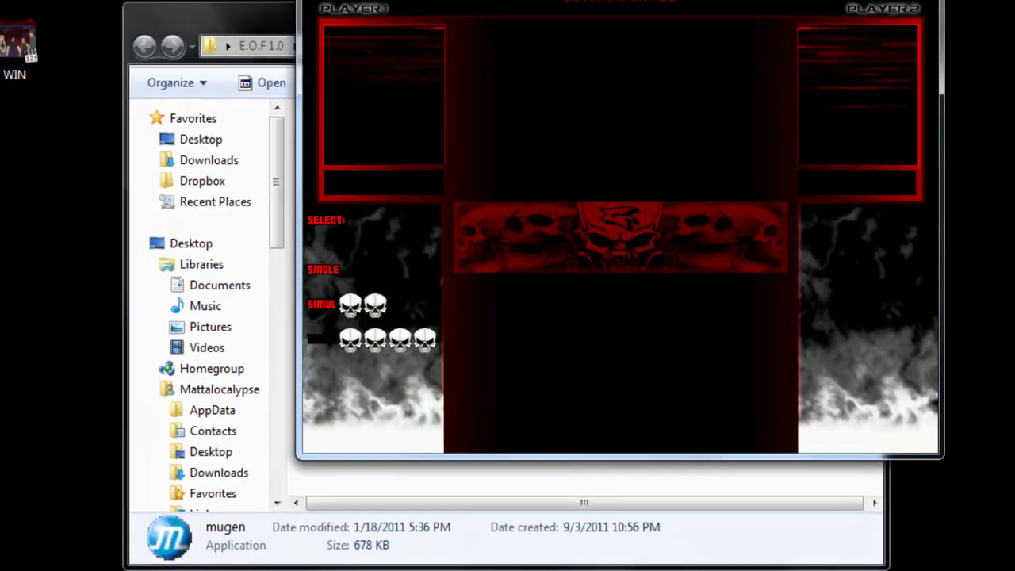
key("Escape")
key("Escape")
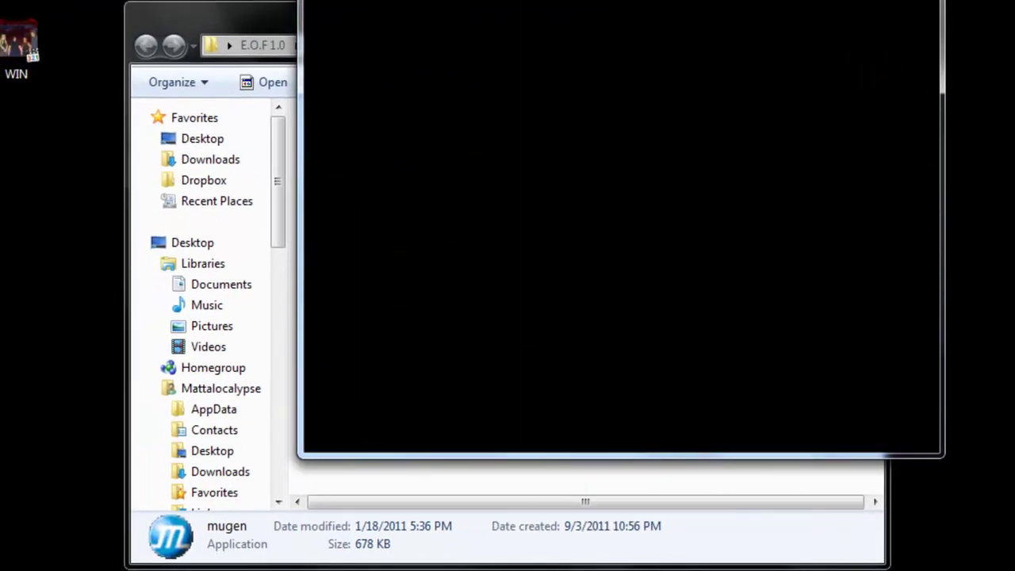
key("Return")
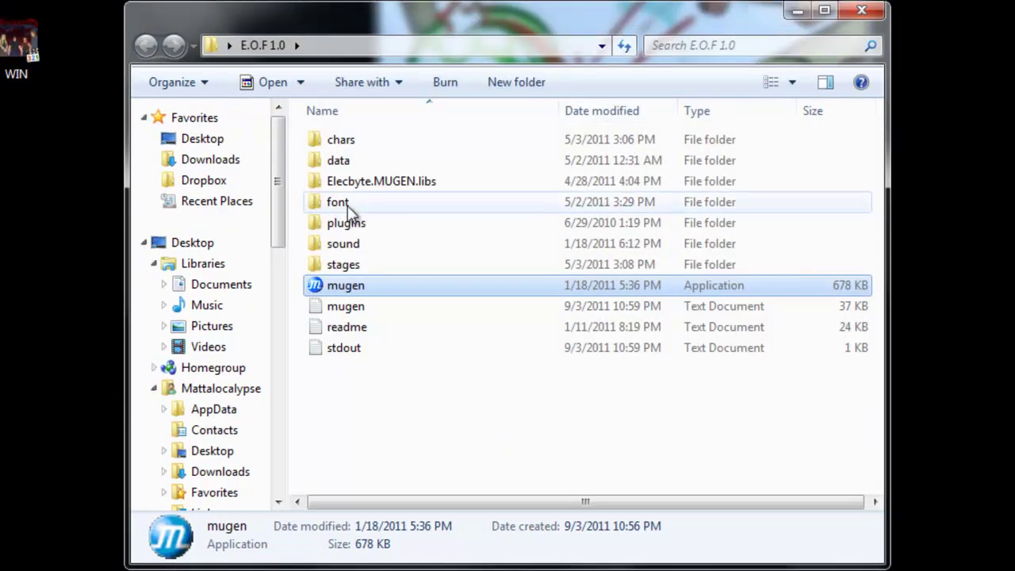
View the character list of select.def in the data folder, close it, return to the E.O.F 1.0 folder and minimize the window.
double_click(341, 162)
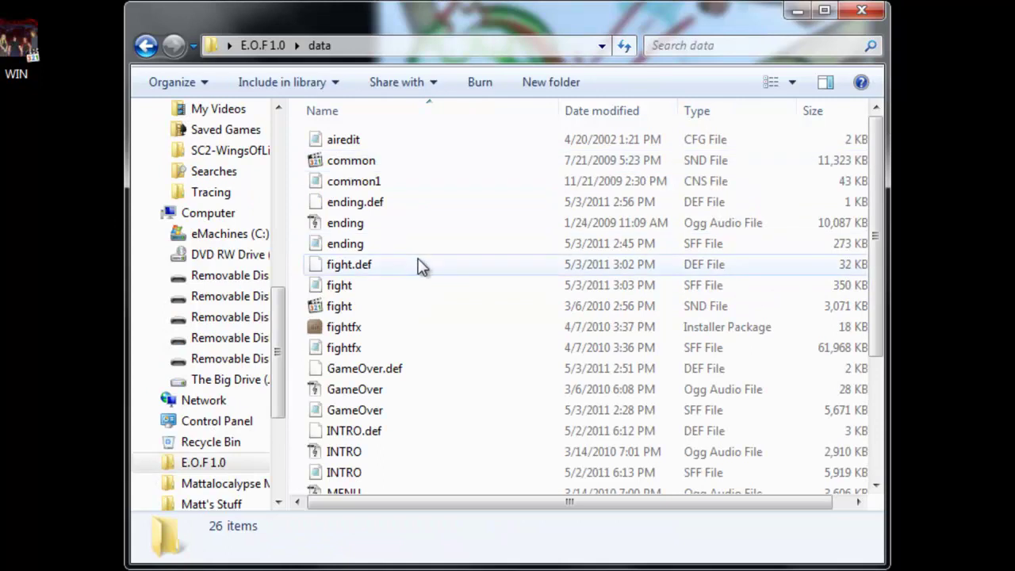
scroll(421, 265, "down", 1)
scroll(420, 266, "down", 2)
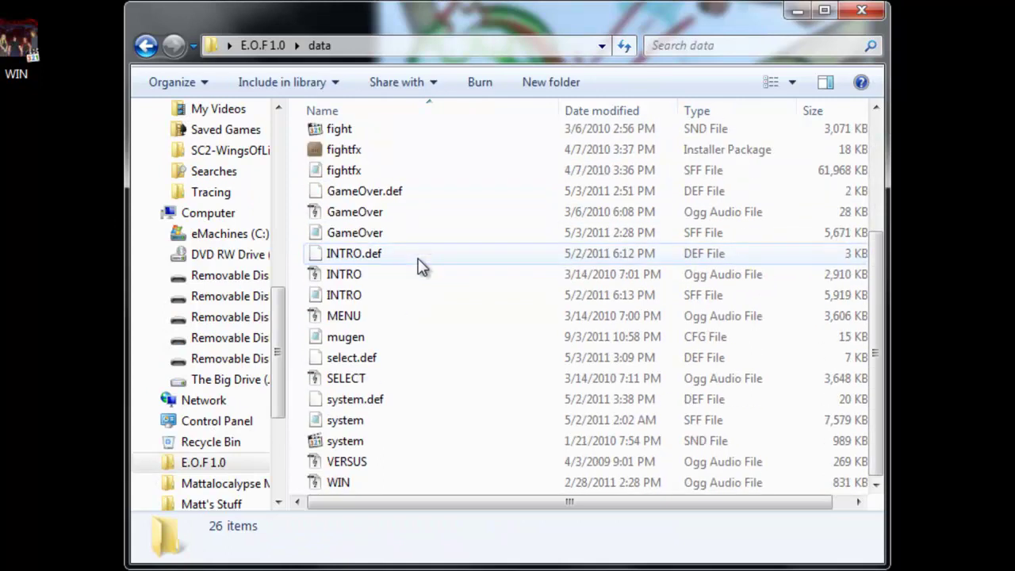
left_click(363, 361)
right_click(363, 364)
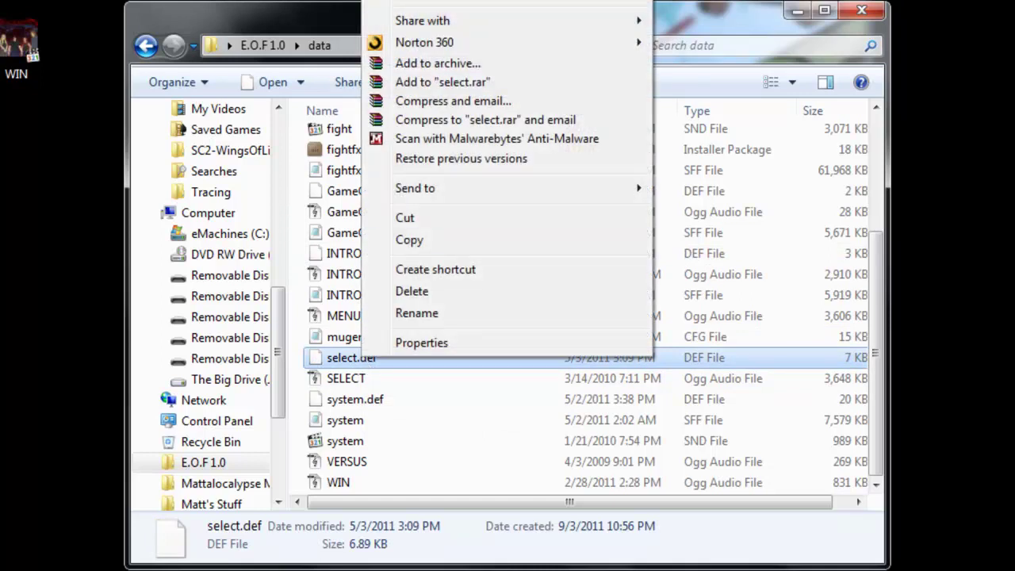
key("e")
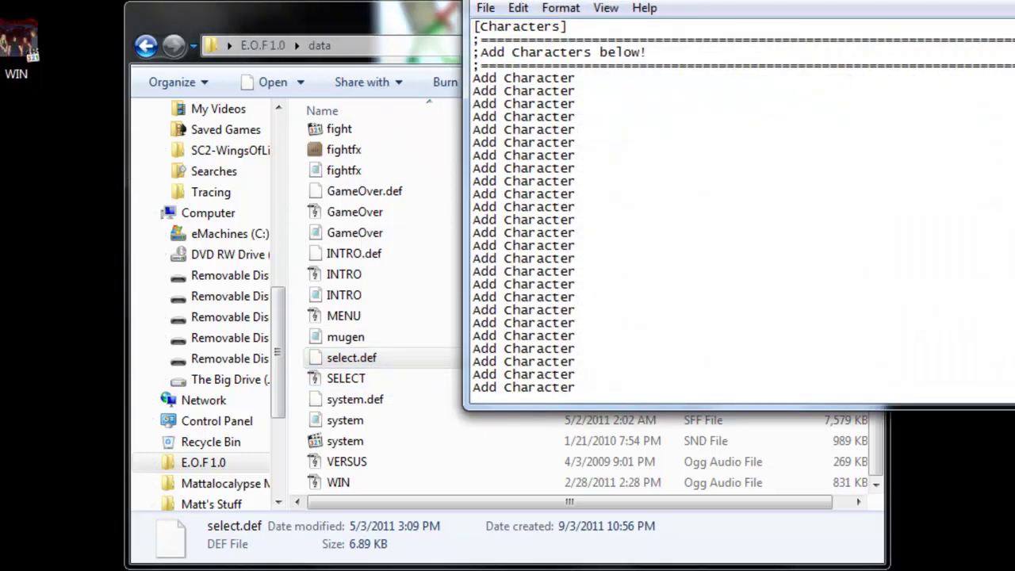
key("alt+F4")
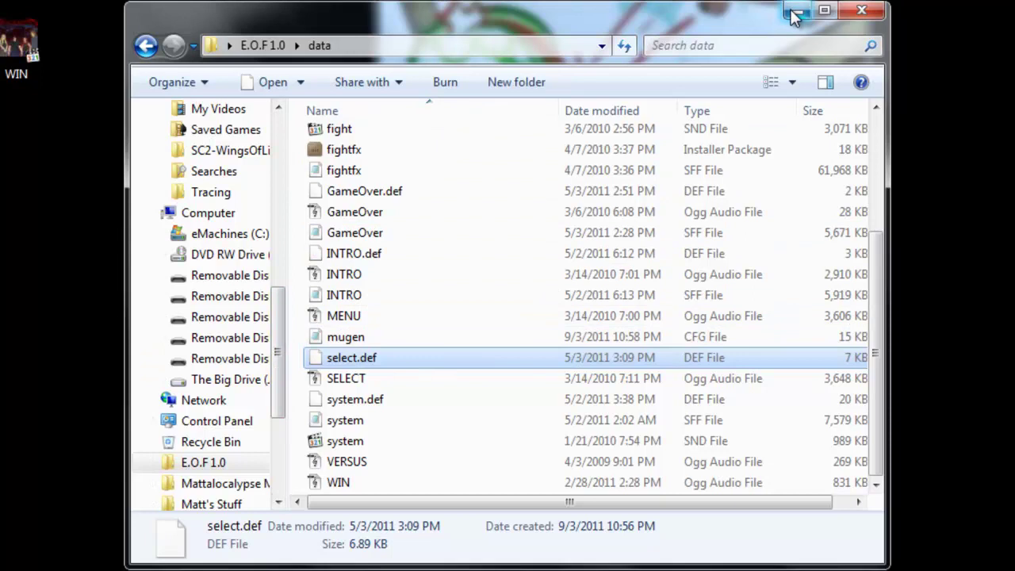
left_click(145, 46)
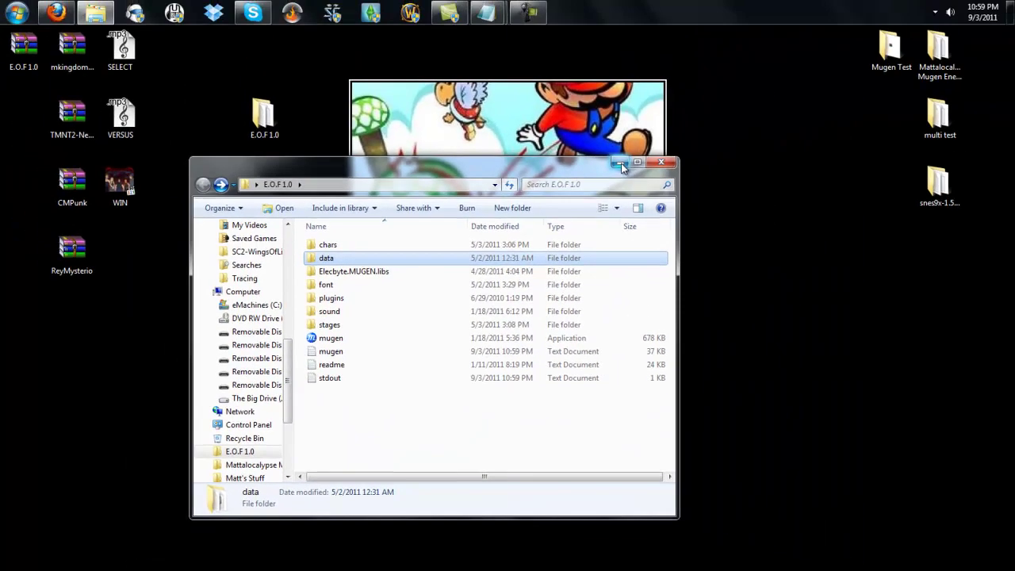
left_click(622, 164)
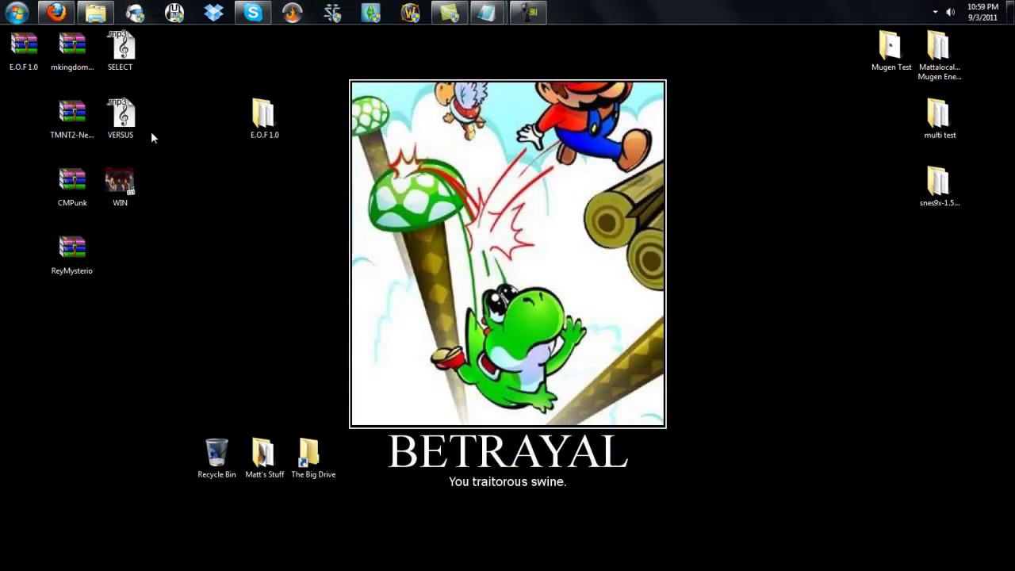
Move the E.O.F 1.0 folder to the other side of the wallpaper image and extract the CMPunk archive directly onto the desktop.
left_click_drag(266, 119, 764, 139)
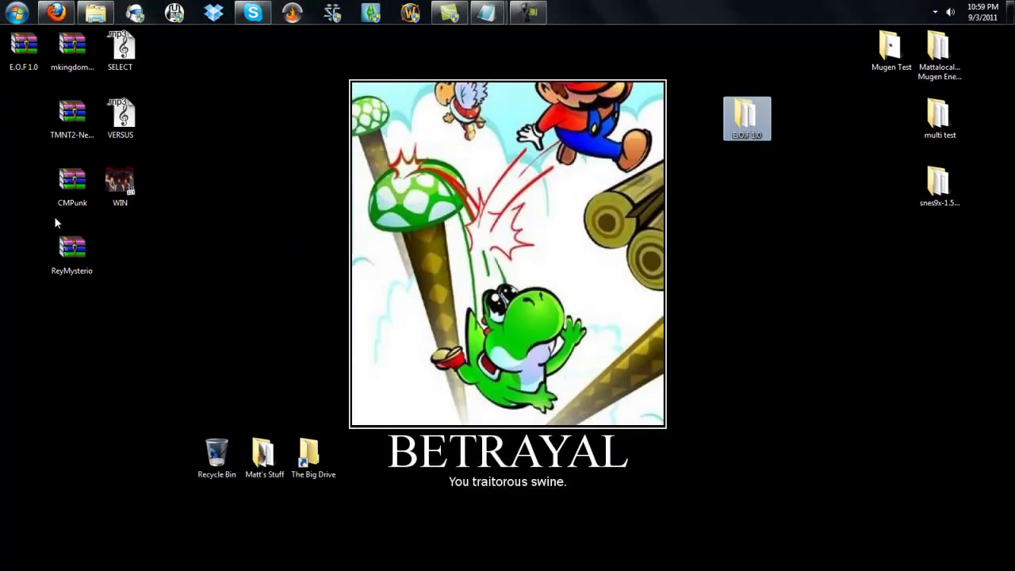
right_click(66, 191)
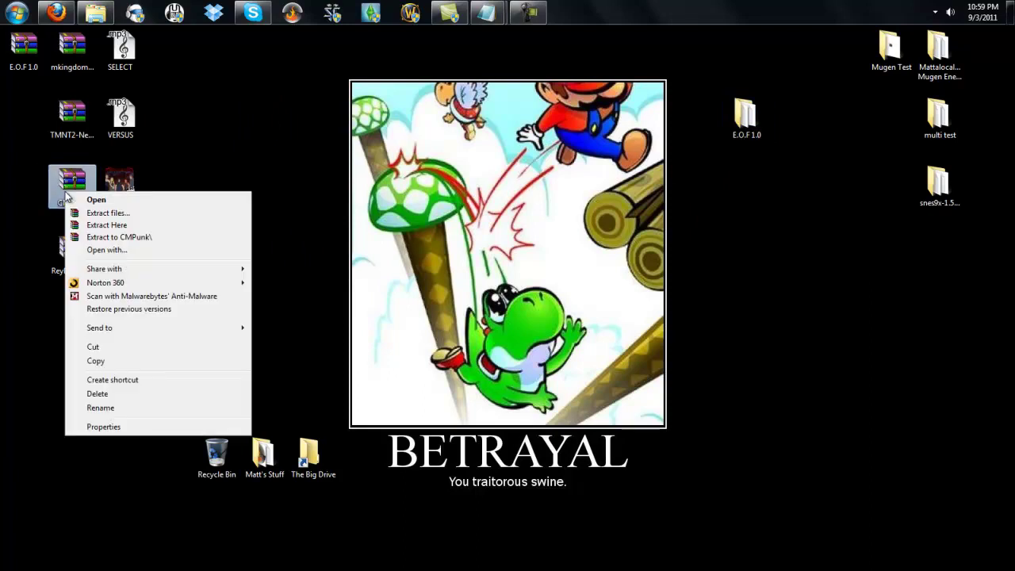
left_click(109, 228)
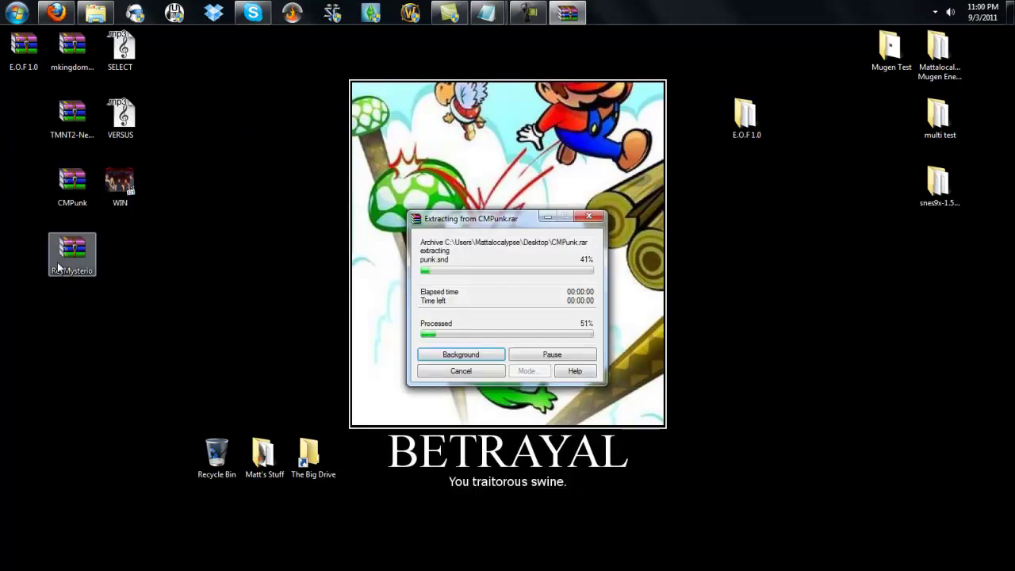
Extract the ReyMysterio archive directly onto the desktop and line up the CMPunk and ReyMysterio folders beside the archives.
left_click_drag(22, 117, 232, 75)
left_click(71, 248)
right_click(79, 245)
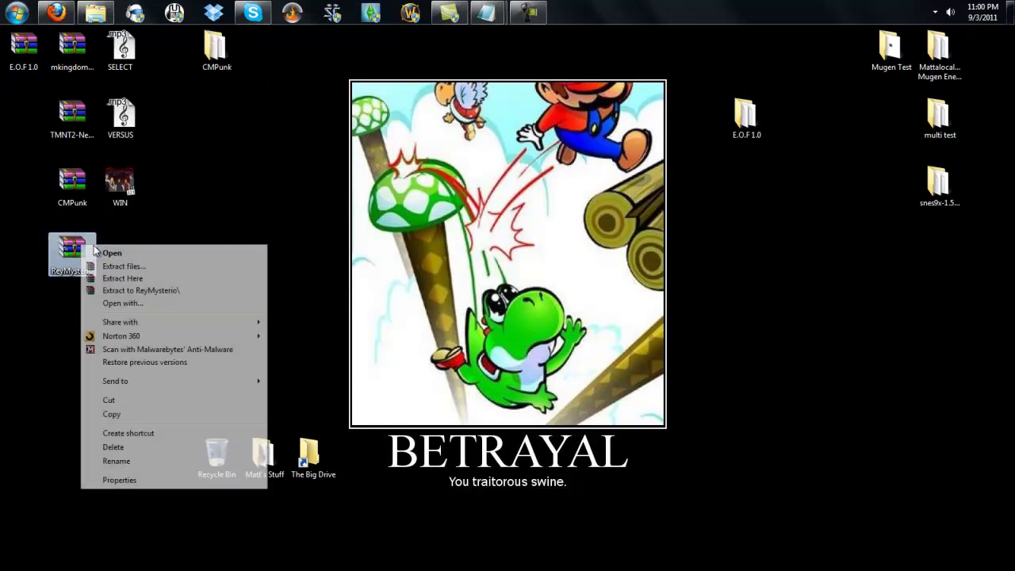
left_click(105, 278)
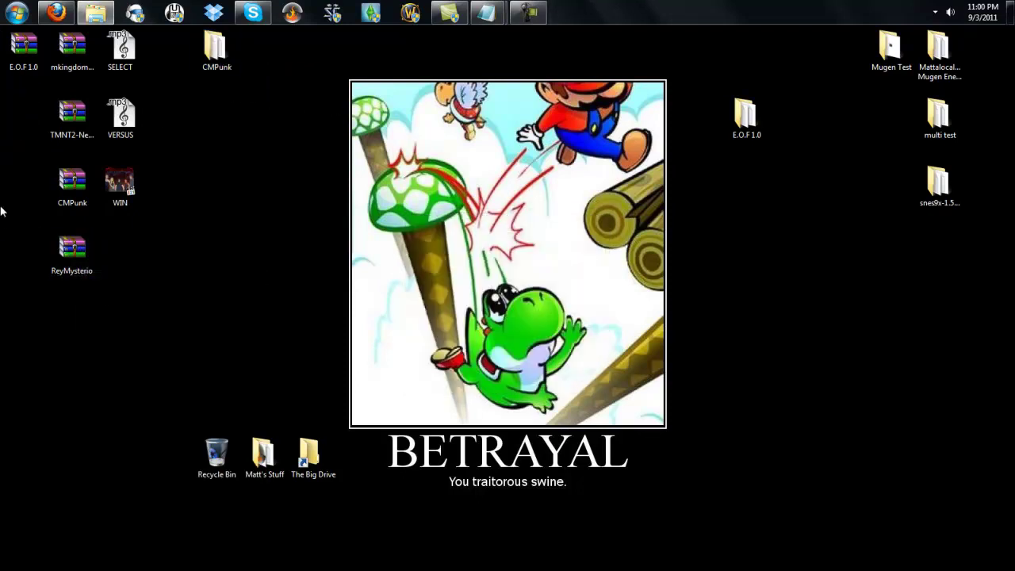
left_click_drag(24, 116, 229, 211)
left_click_drag(216, 47, 219, 119)
Extract the TMNT2-NeonNightRiders and mkingdom1-1flat archives into folders of their own and line those up below the ReyMysterio folder.
left_click(74, 179)
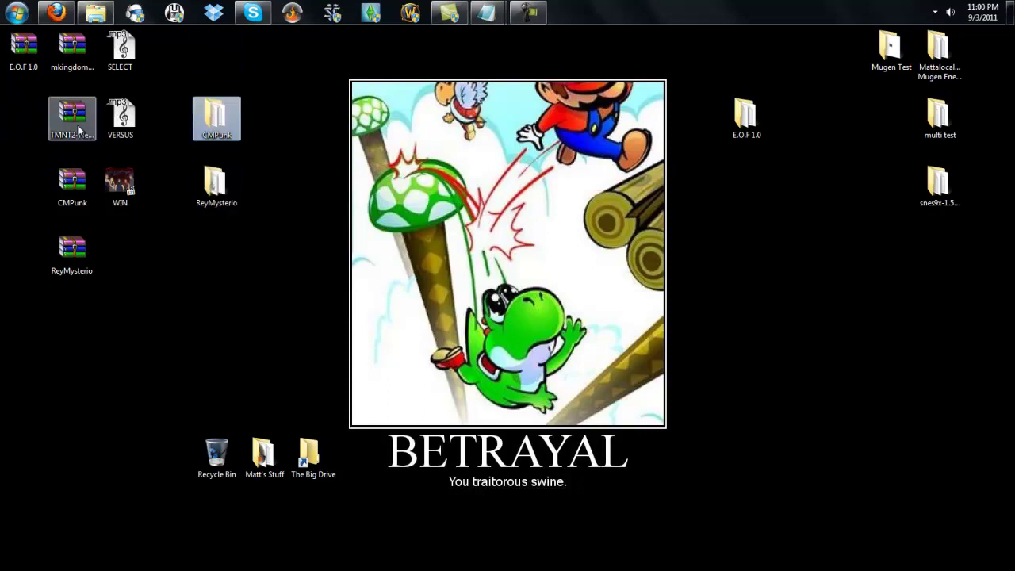
left_click(73, 119)
right_click(66, 119)
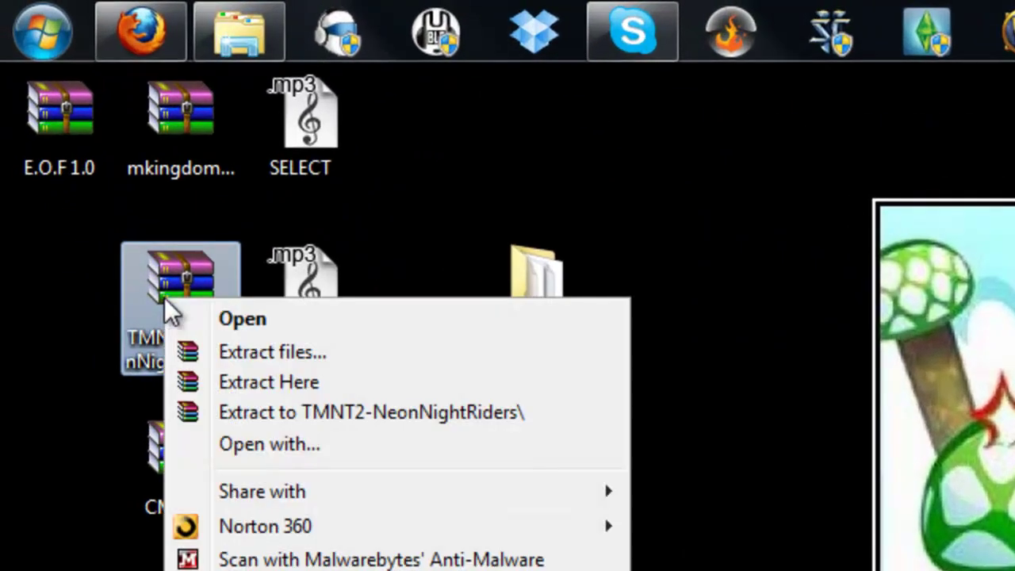
left_click(294, 406)
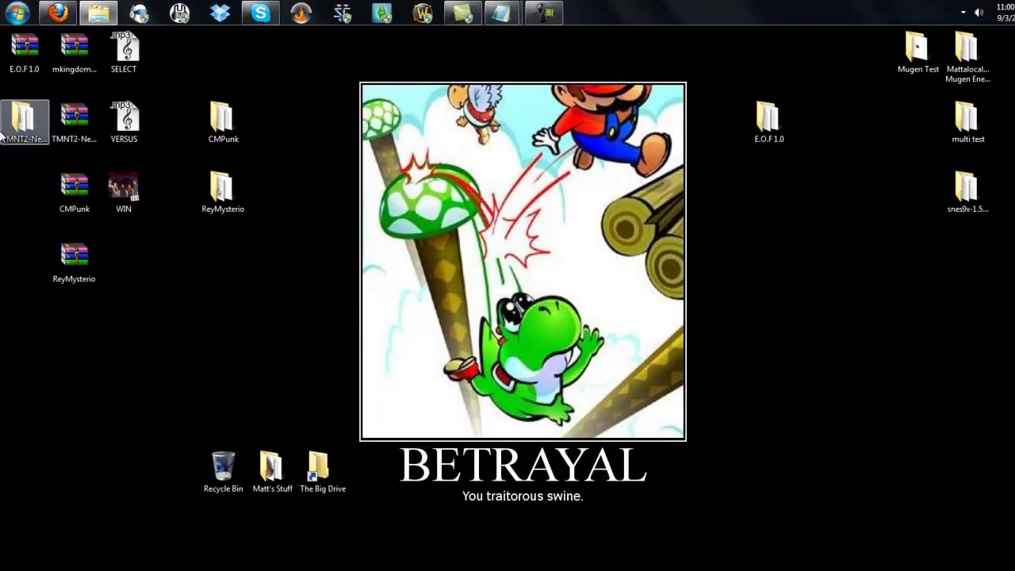
right_click(60, 63)
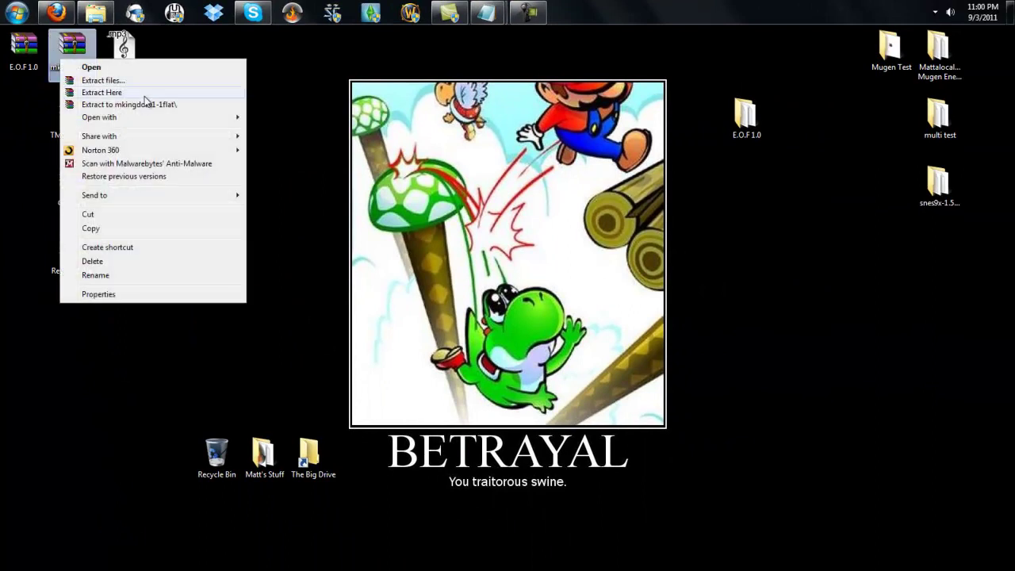
left_click(145, 105)
left_click_drag(24, 115, 223, 314)
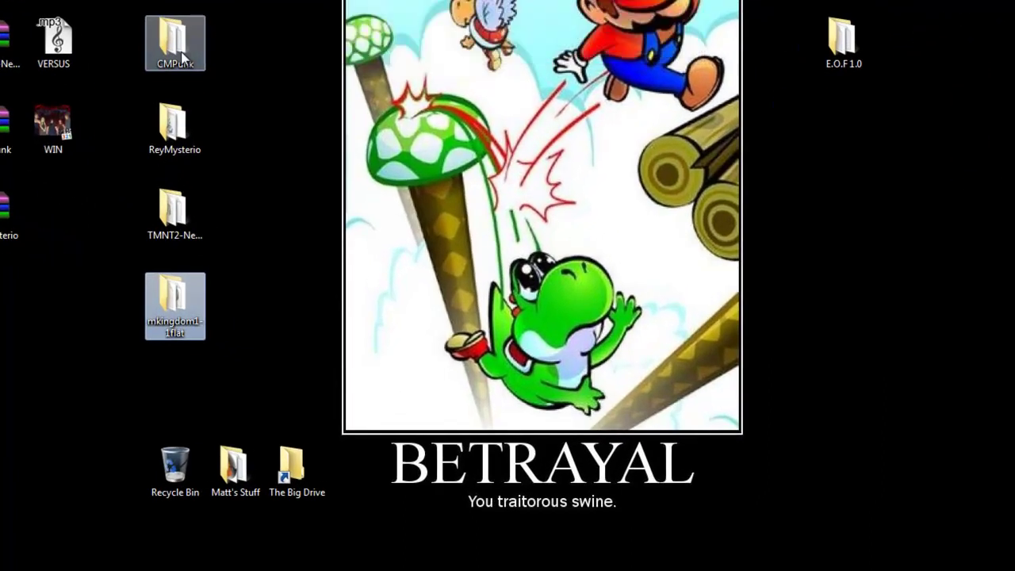
Look through the files of the CMPunk and ReyMysterio character folders, minimizing the first window and closing the second.
double_click(208, 54)
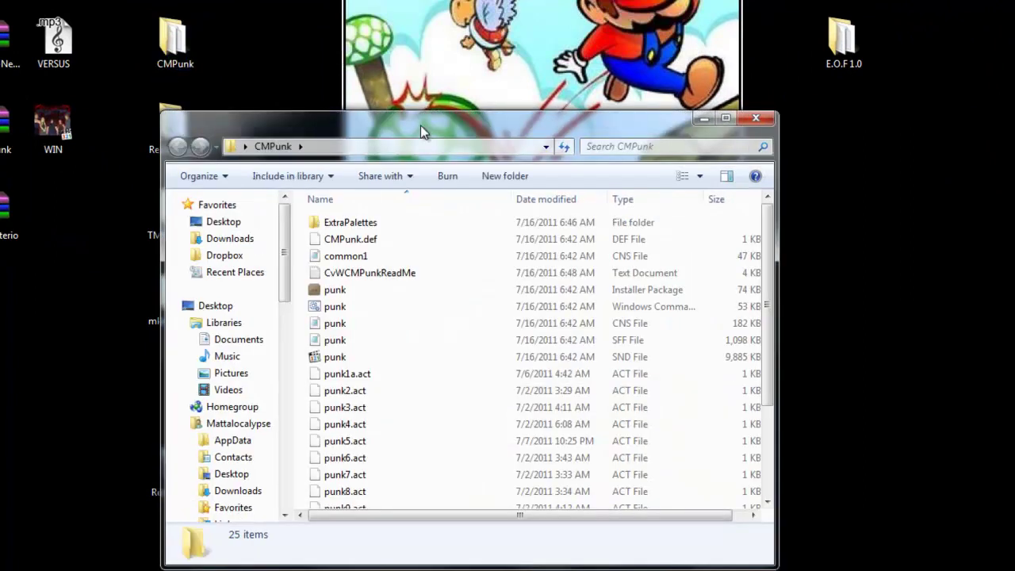
left_click_drag(421, 125, 528, 27)
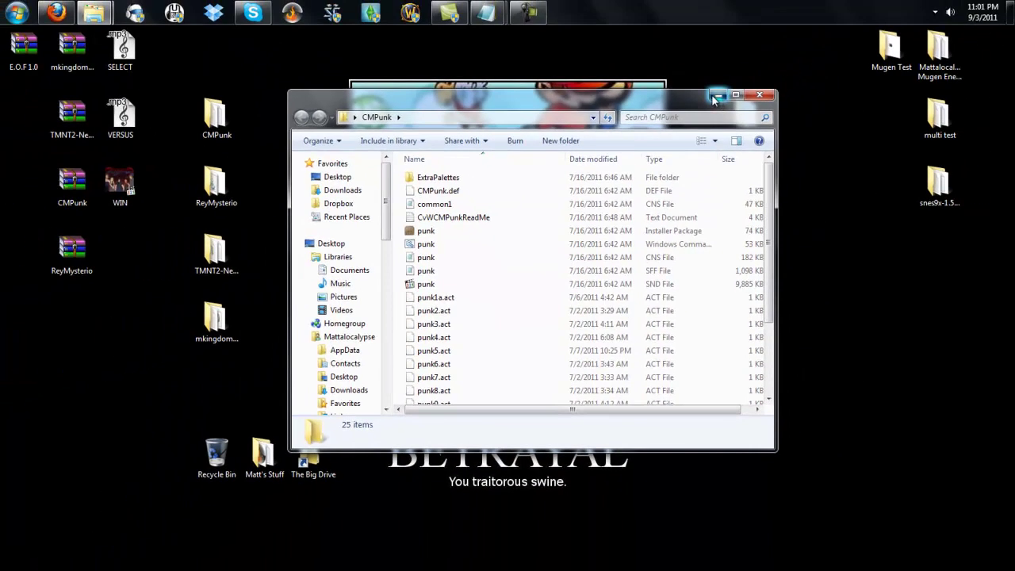
left_click(716, 96)
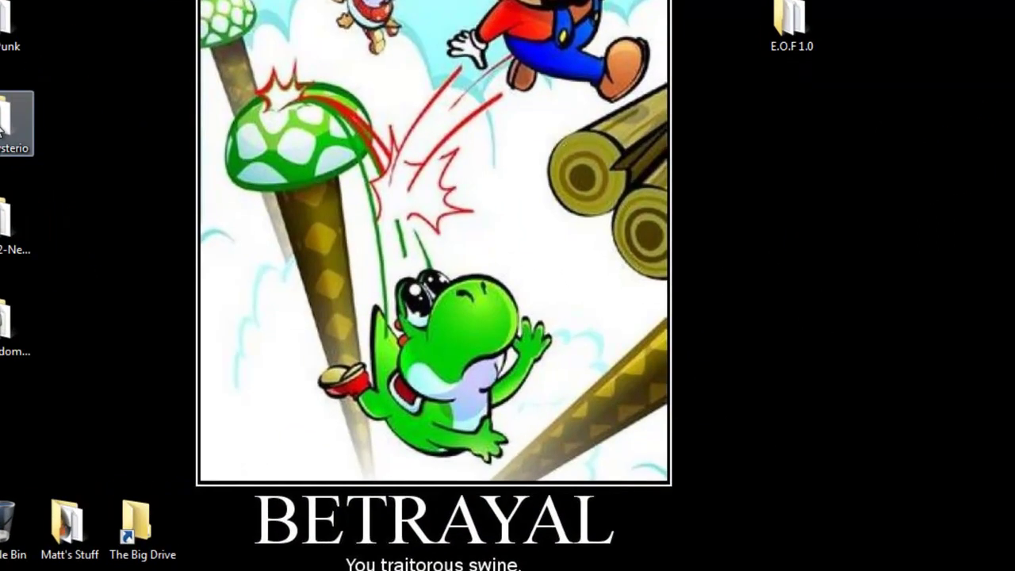
double_click(7, 123)
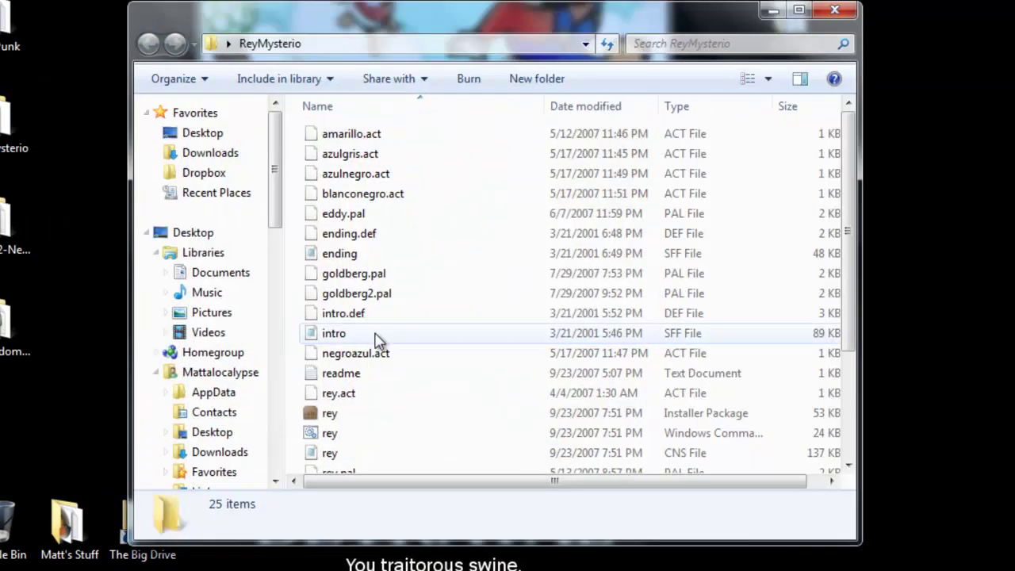
scroll(409, 349, "down", 3)
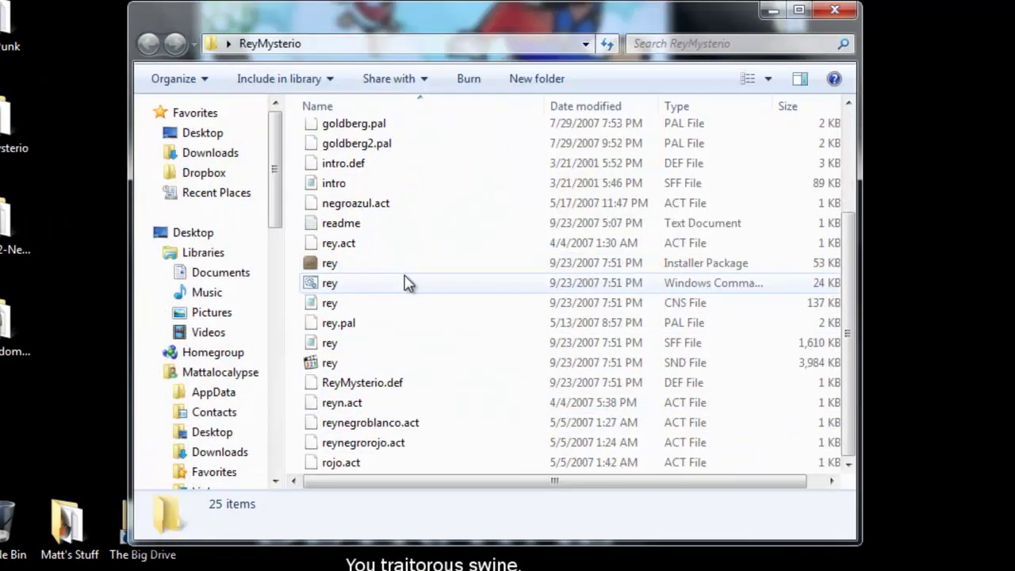
left_click(836, 9)
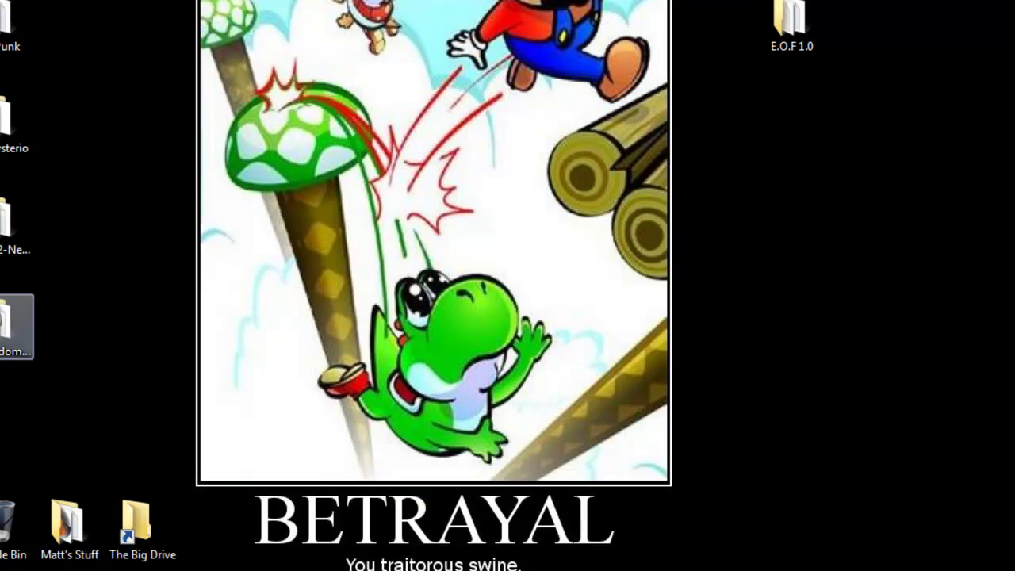
Examine the .def files in the TMNT2-NeonNightRiders and mkingdom1-1flat stage folders and put both windows away.
left_click(16, 226)
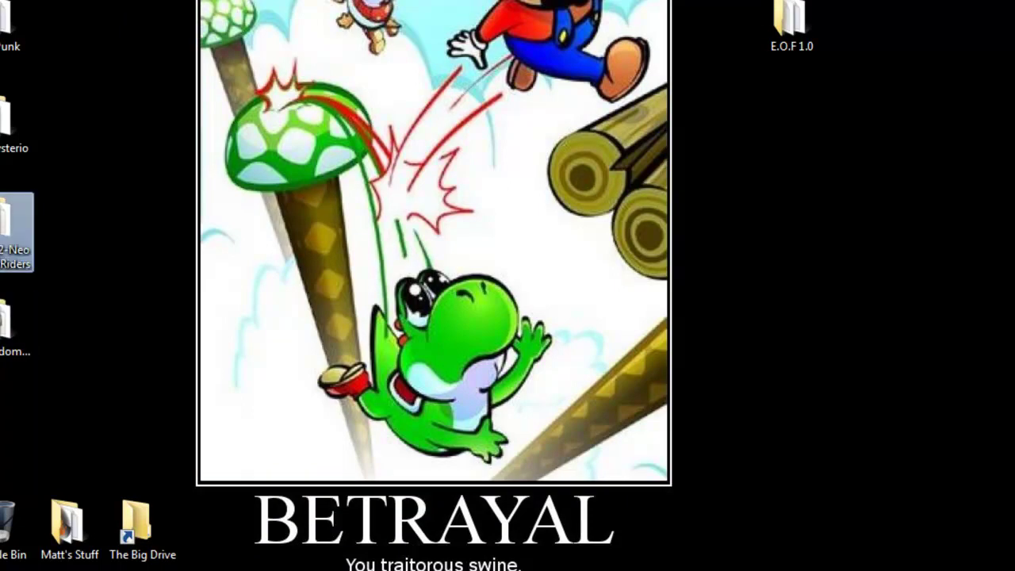
double_click(4, 222)
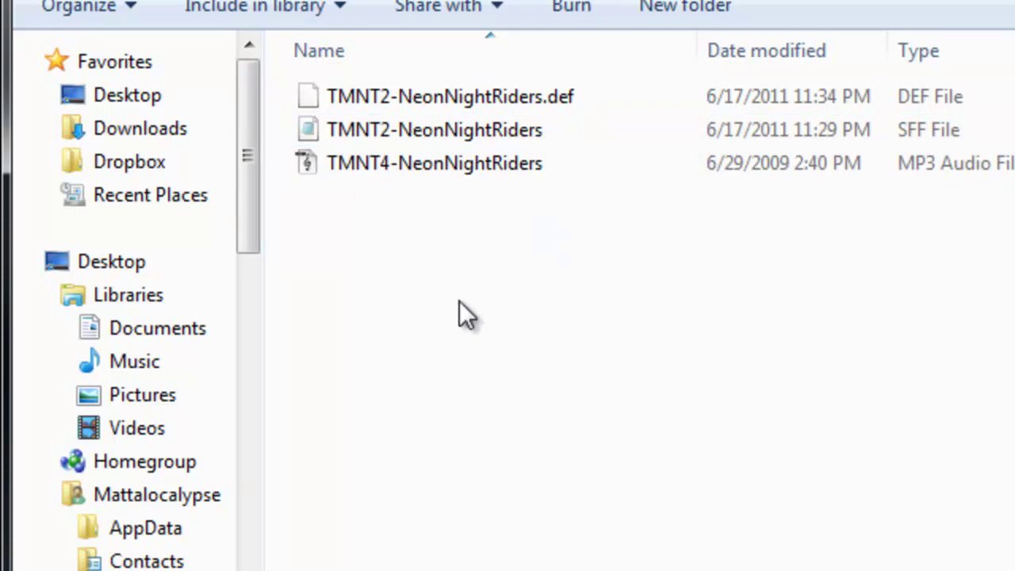
left_click(425, 103)
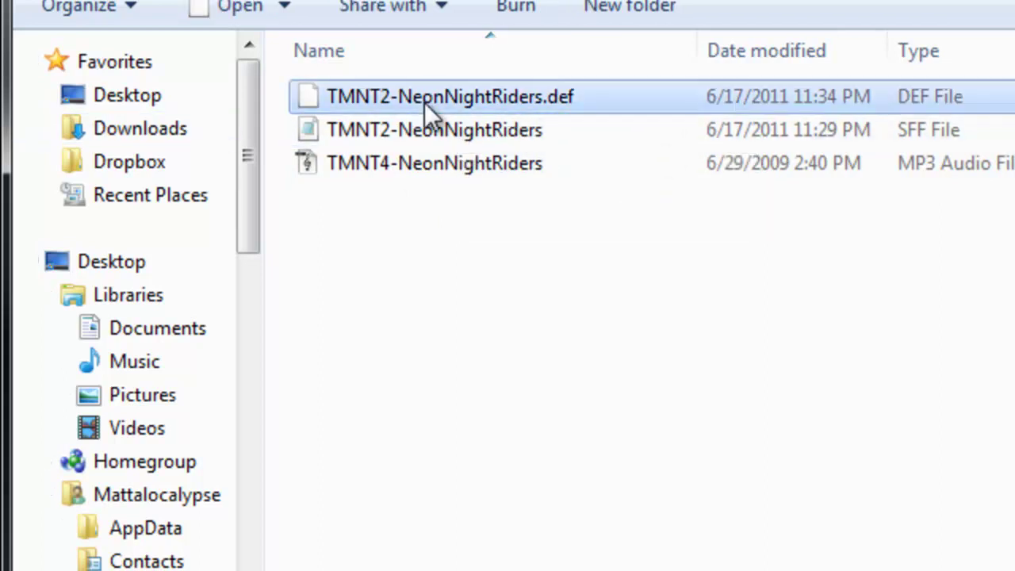
right_click(424, 103)
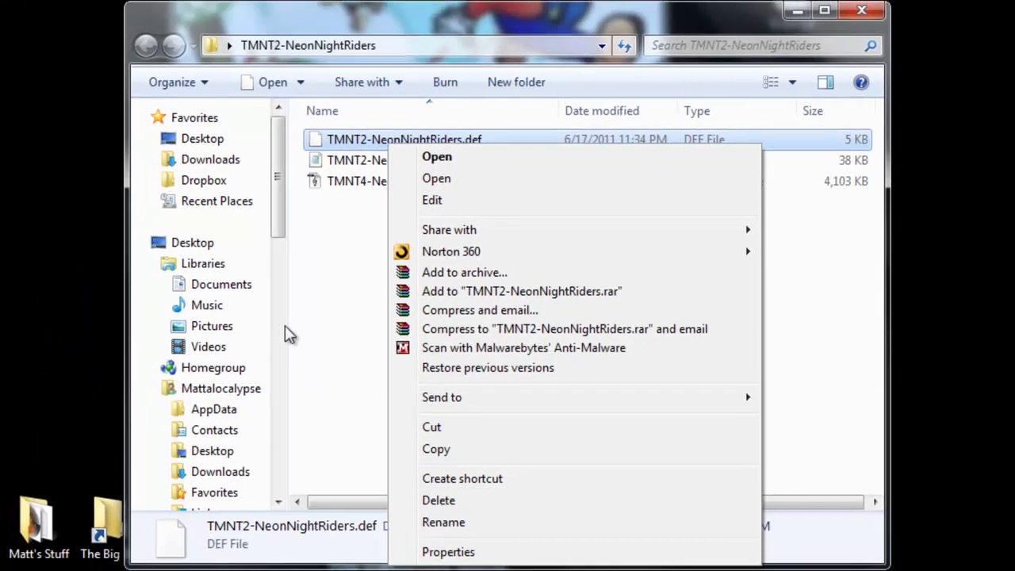
left_click(311, 329)
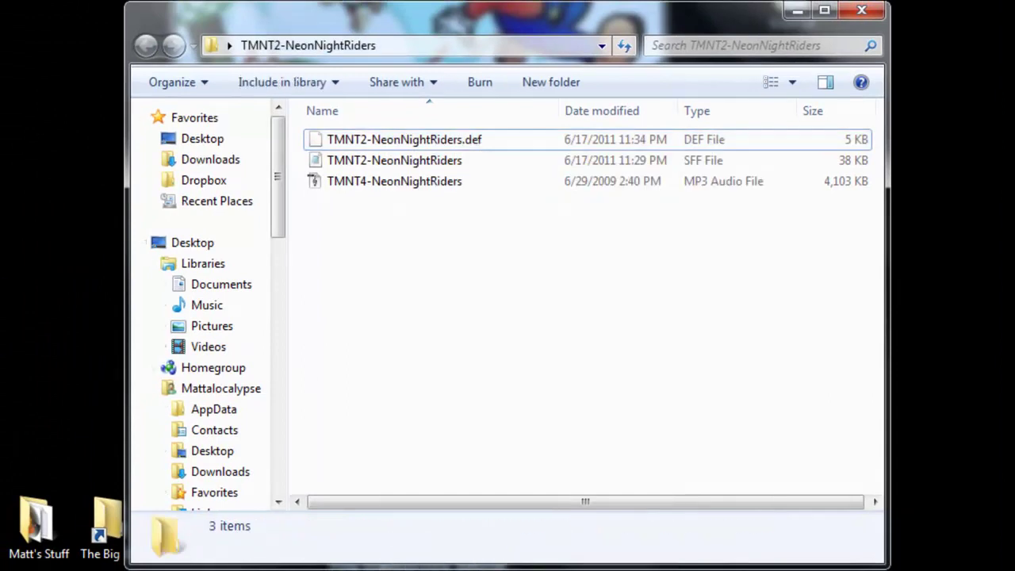
left_click(862, 10)
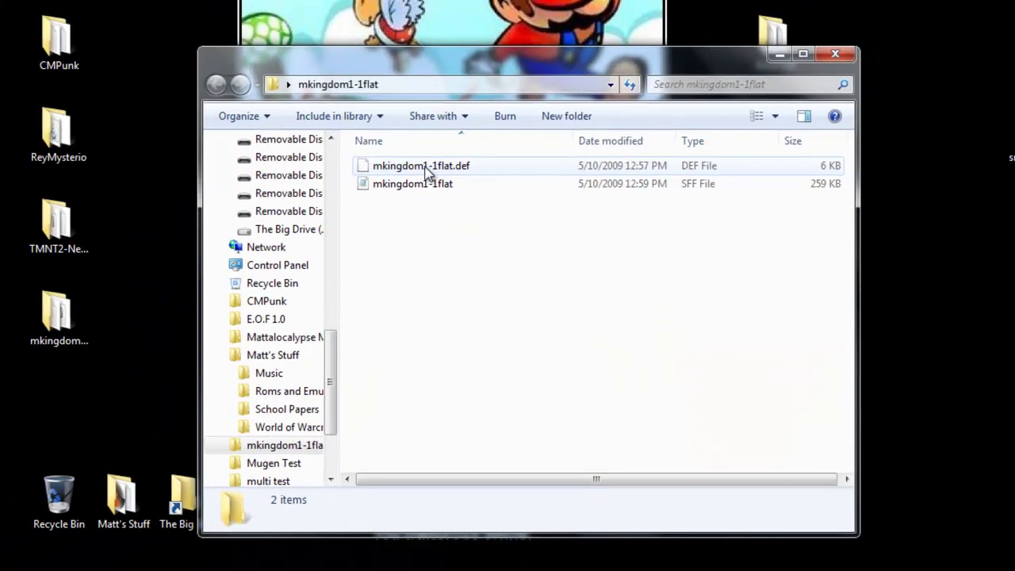
left_click(383, 139)
left_click(798, 128)
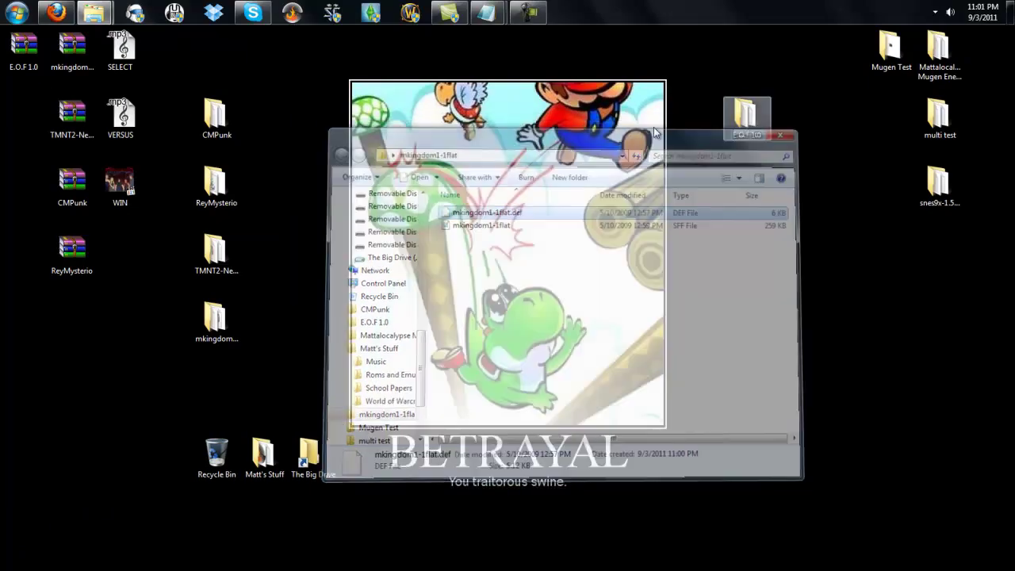
Bring the CMPunk folder back up, close it and clear the remaining folder window from the desktop.
double_click(215, 117)
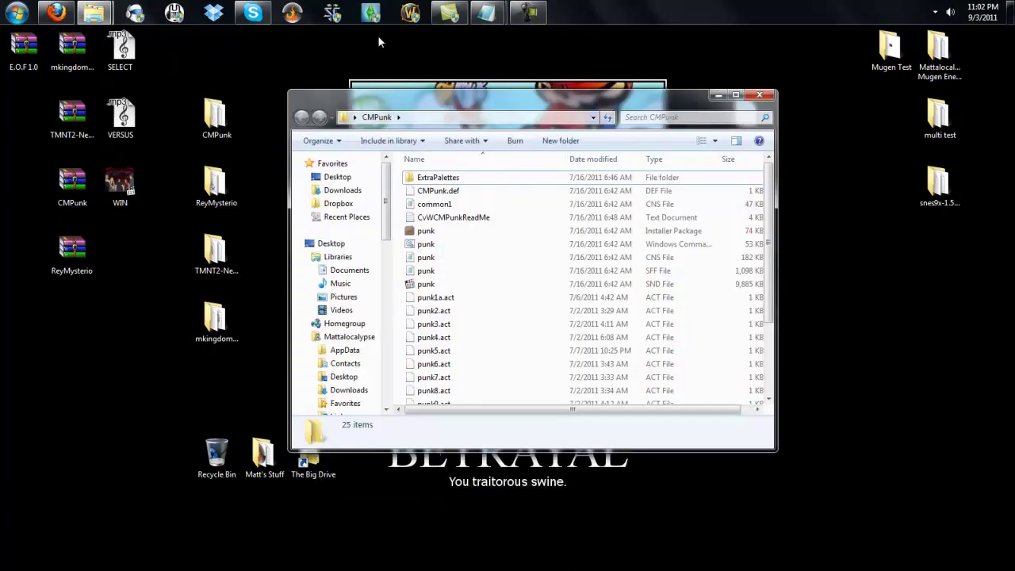
left_click(759, 95)
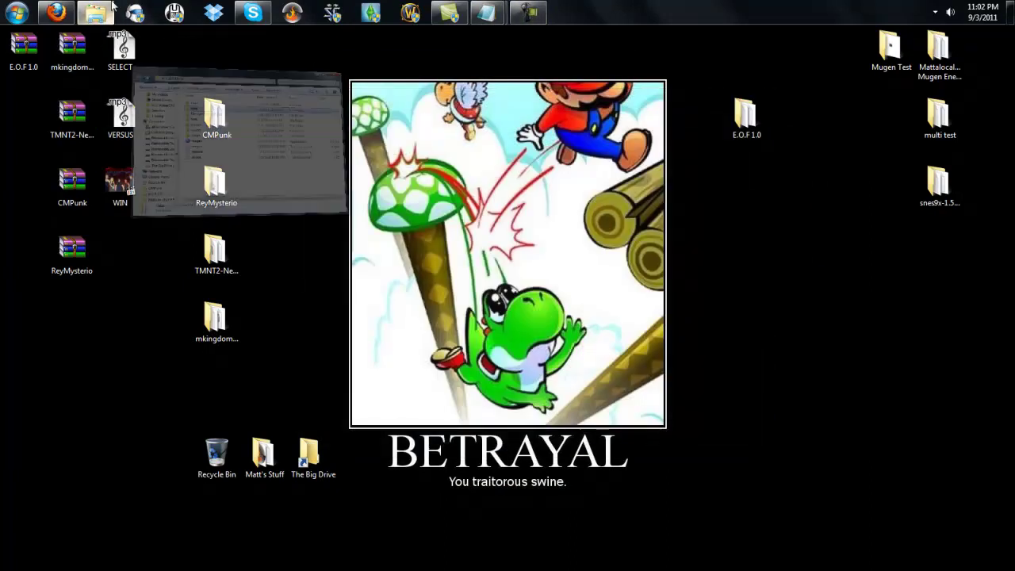
left_click(159, 37)
left_click(614, 165)
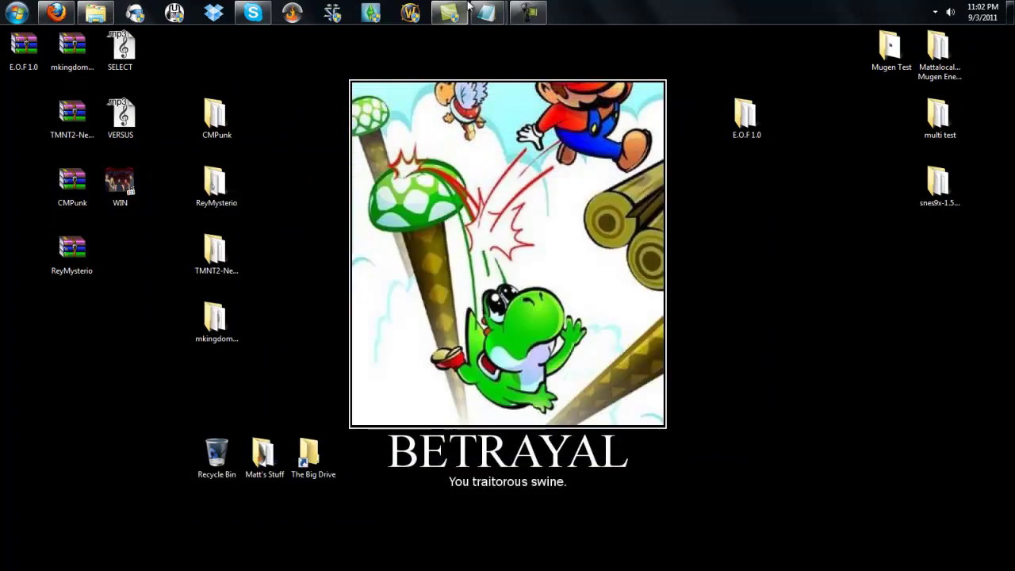
Copy the CMPunk folder's name and paste it as the first line of the blank Notepad document.
right_click(224, 113)
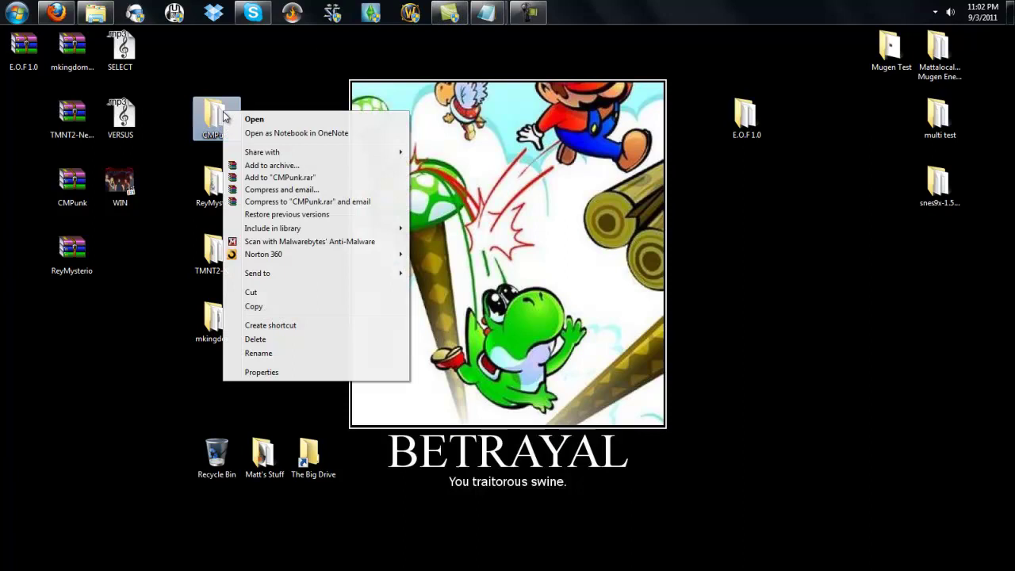
left_click(267, 356)
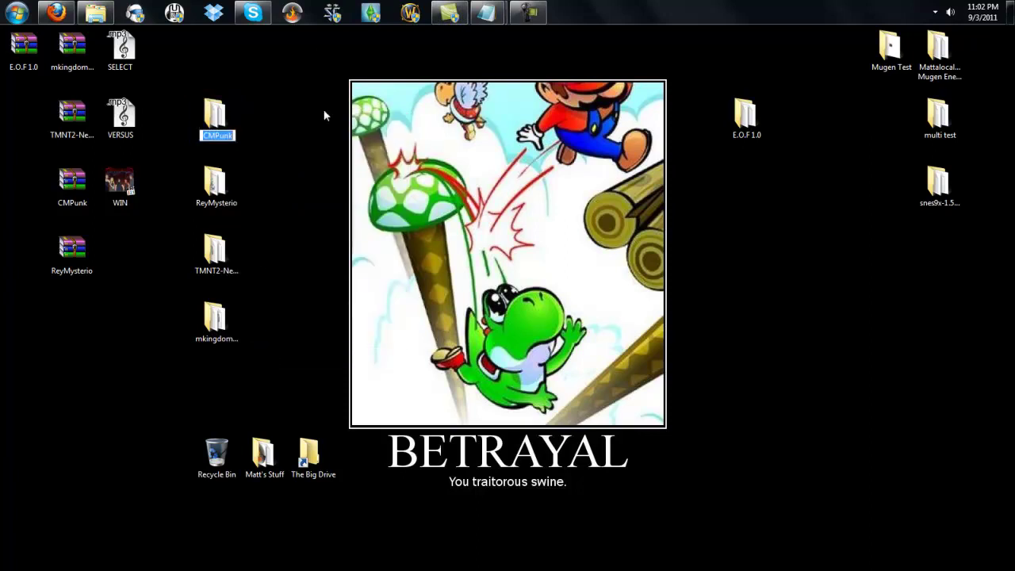
left_click(487, 12)
left_click(397, 86)
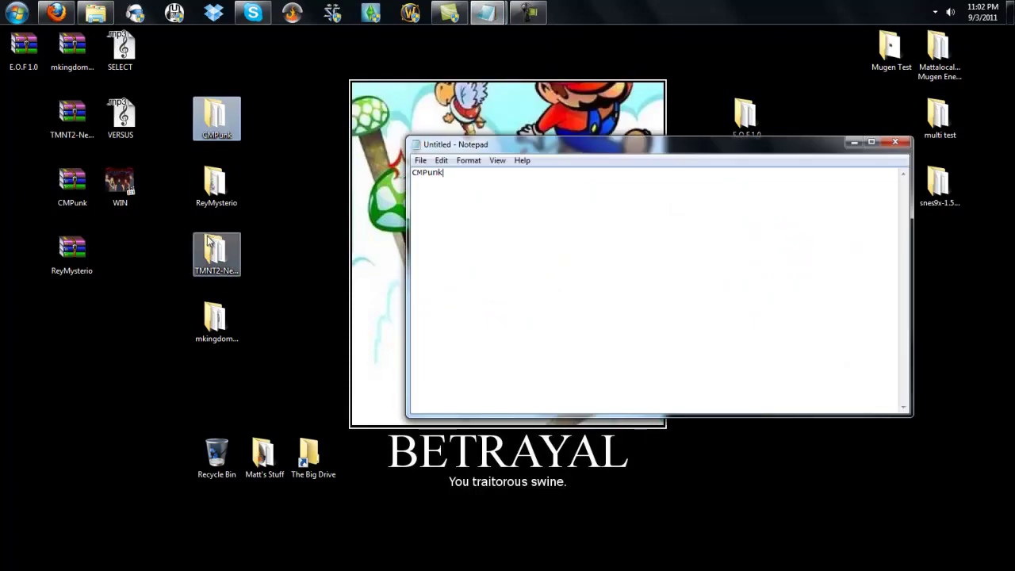
Copy the ReyMysterio folder's name onto the note's second line and add two lines reading stages/.def below it.
right_click(211, 189)
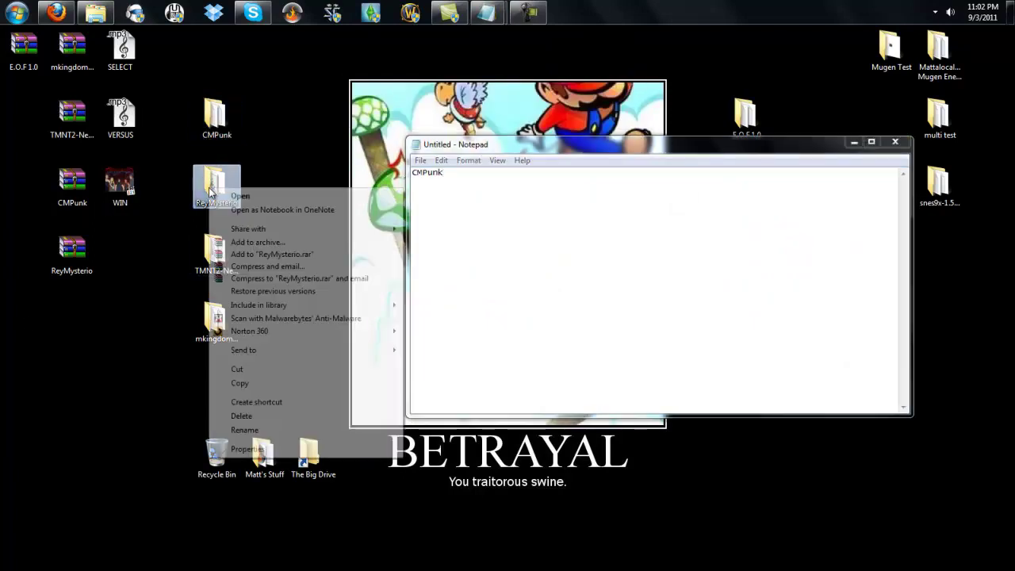
left_click(263, 433)
key("ctrl+c")
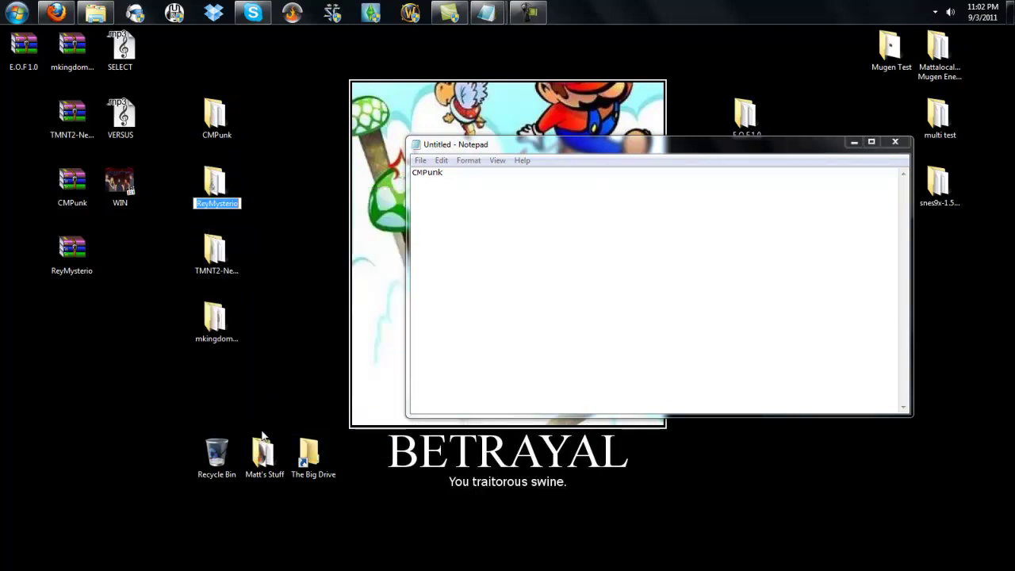
left_click(666, 291)
key("ctrl+v")
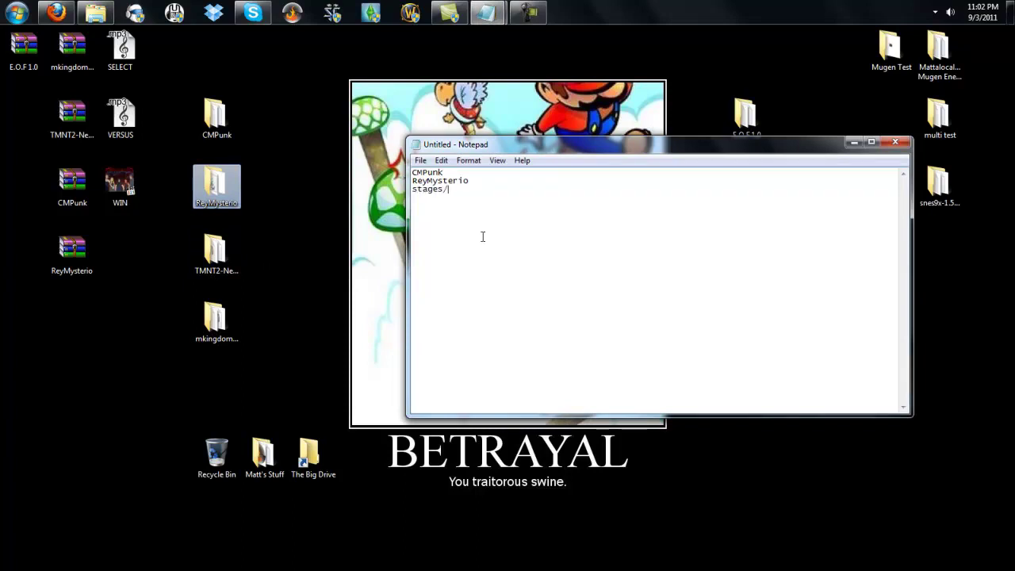
type("def")
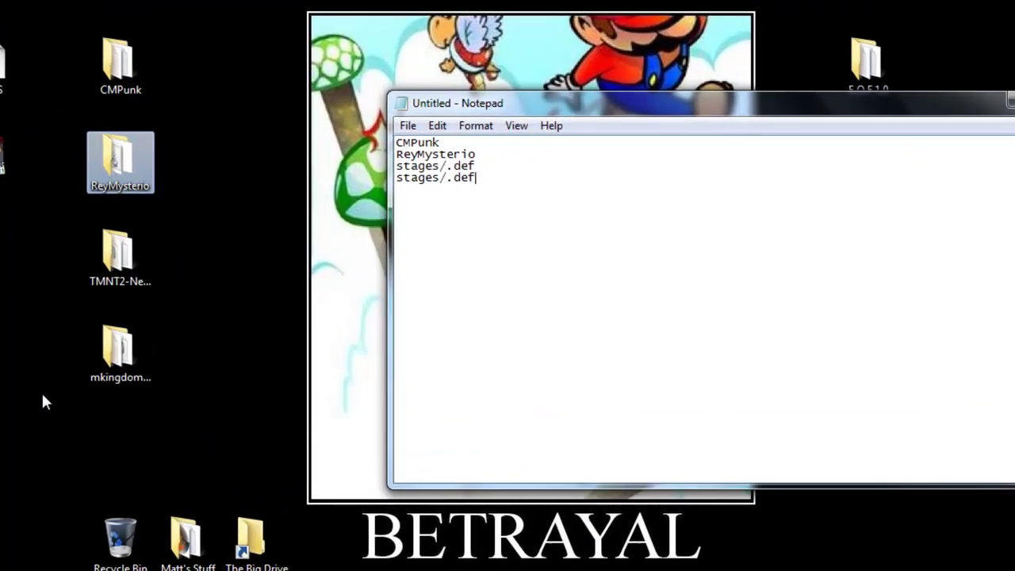
Copy the TMNT2-NeonNightRiders.def file's name without its extension and paste it between stages/ and .def on the note's third line.
double_click(57, 270)
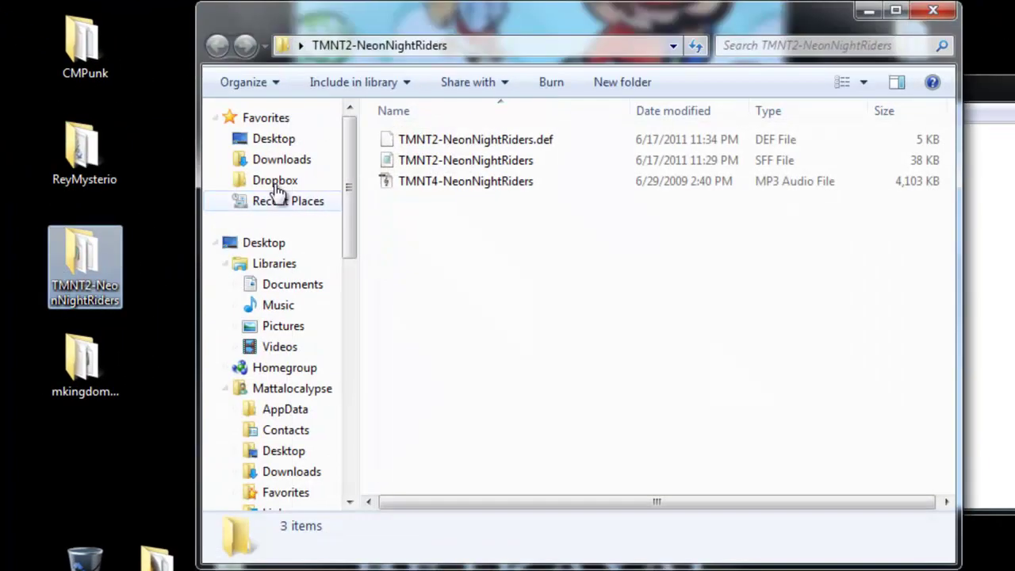
left_click(468, 139)
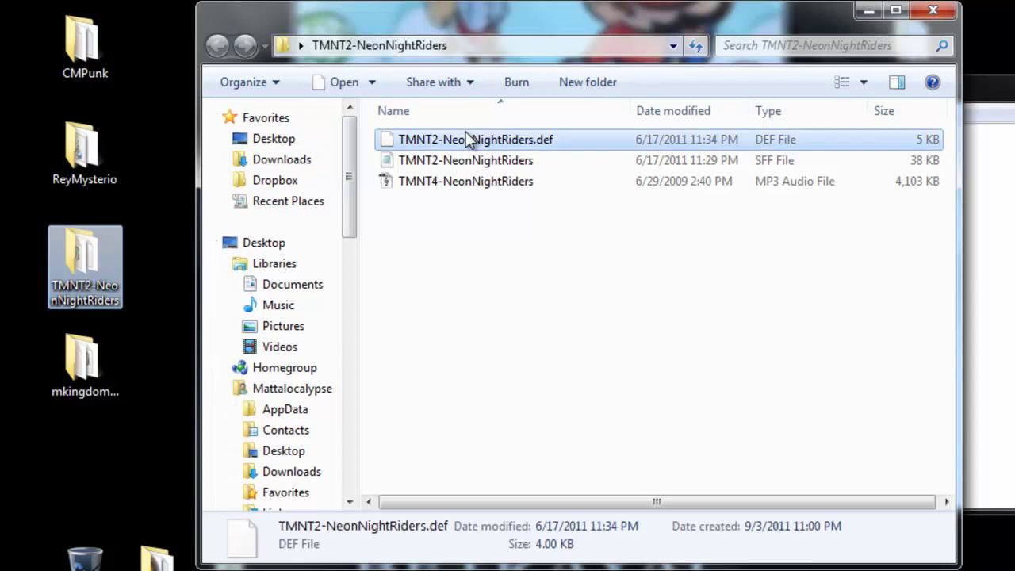
right_click(468, 139)
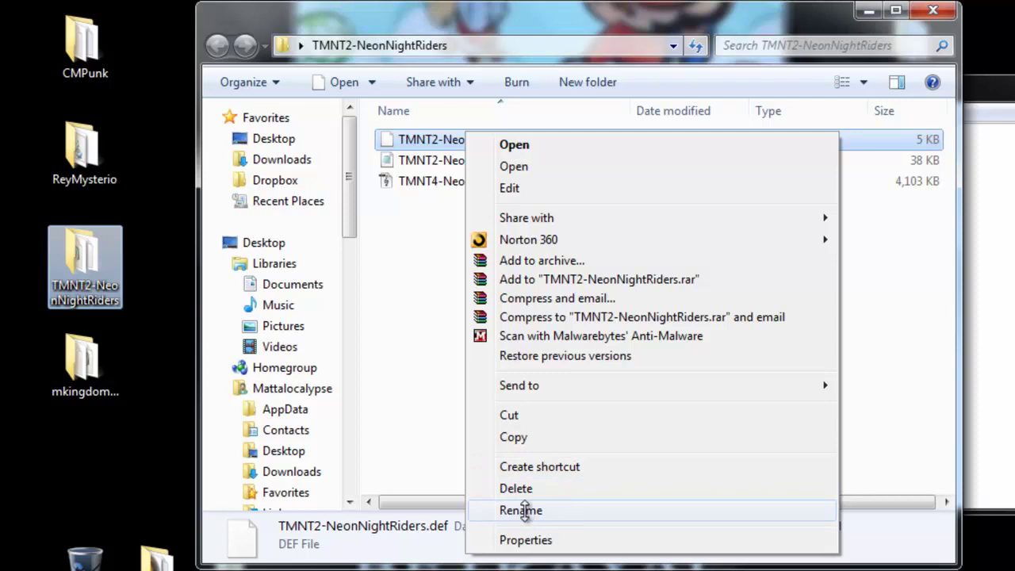
left_click(595, 511)
key("ctrl+c")
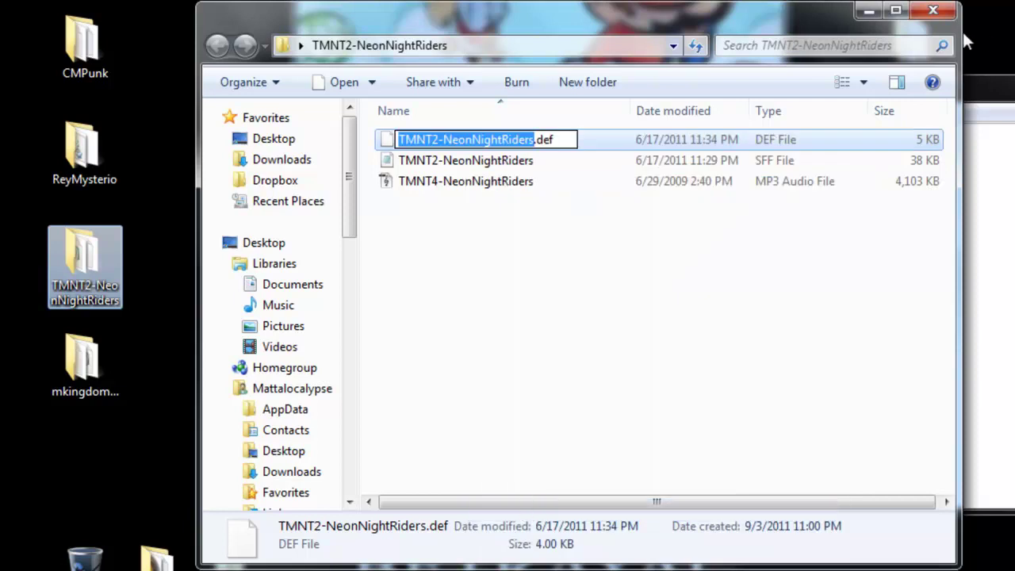
left_click(680, 446)
left_click(869, 11)
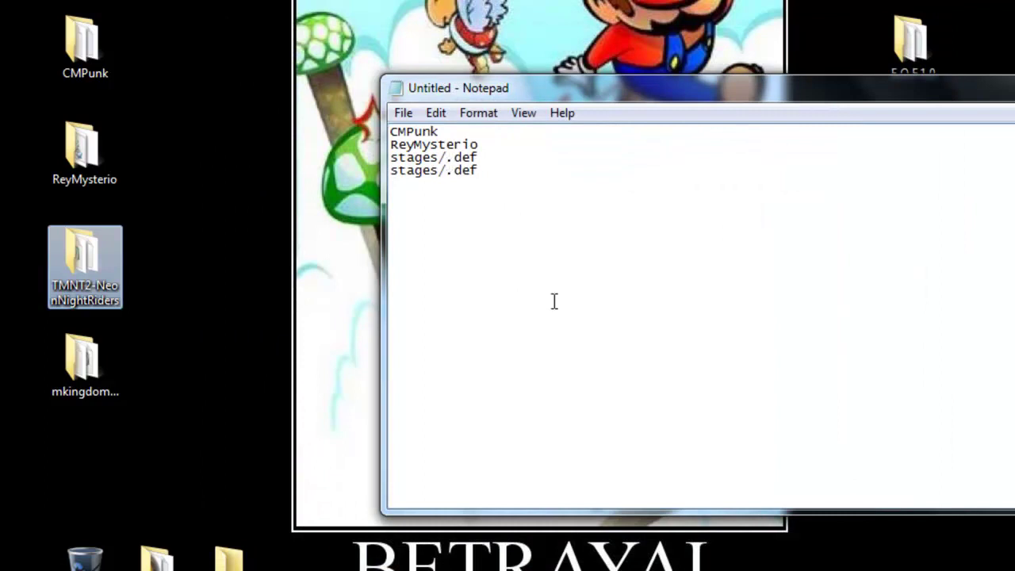
key("ctrl+v")
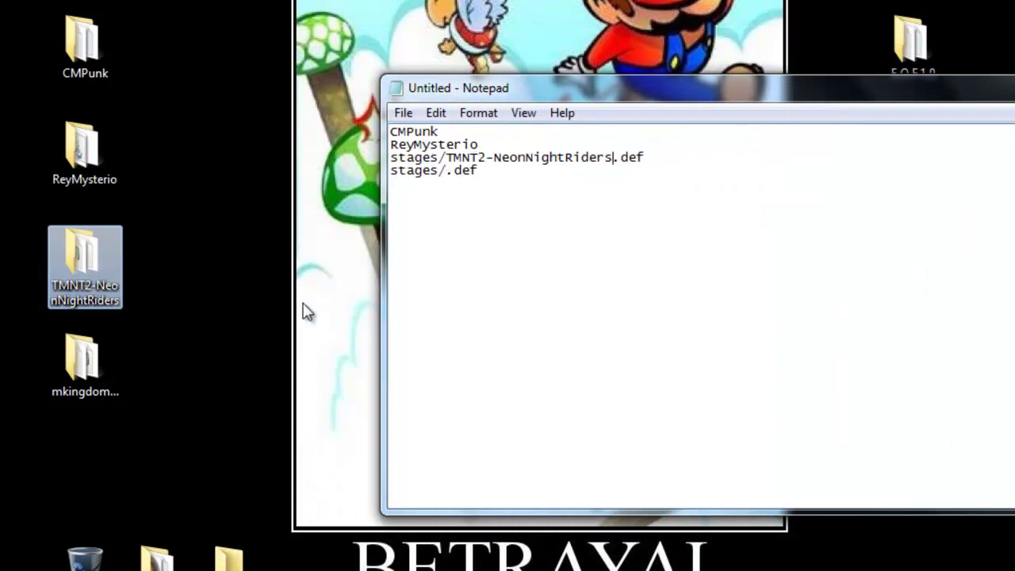
Copy the mkingdom1-1flat.def file's base name into the note's fourth line after stages/ and minimize the note.
double_click(62, 345)
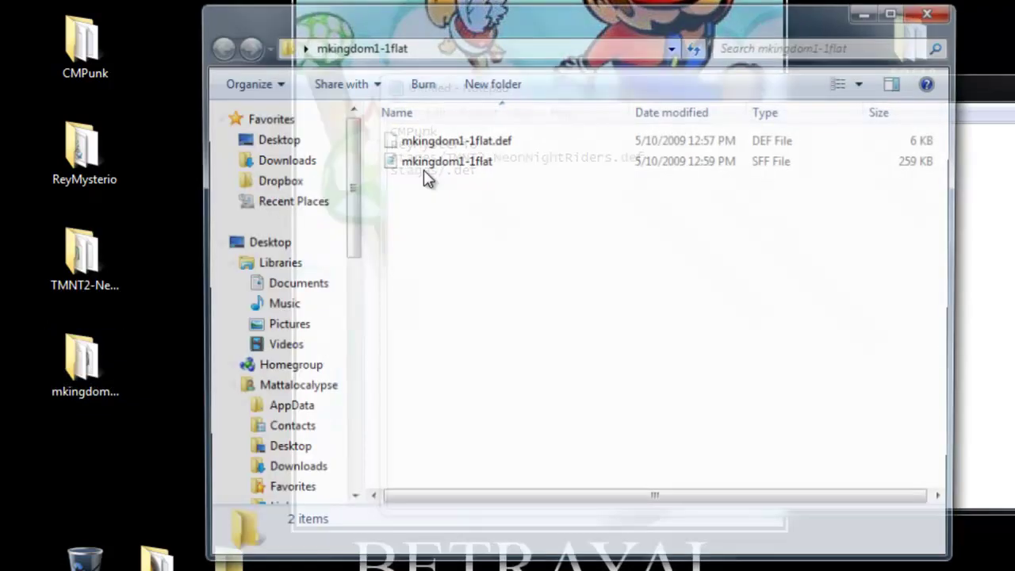
left_click(488, 141)
right_click(488, 141)
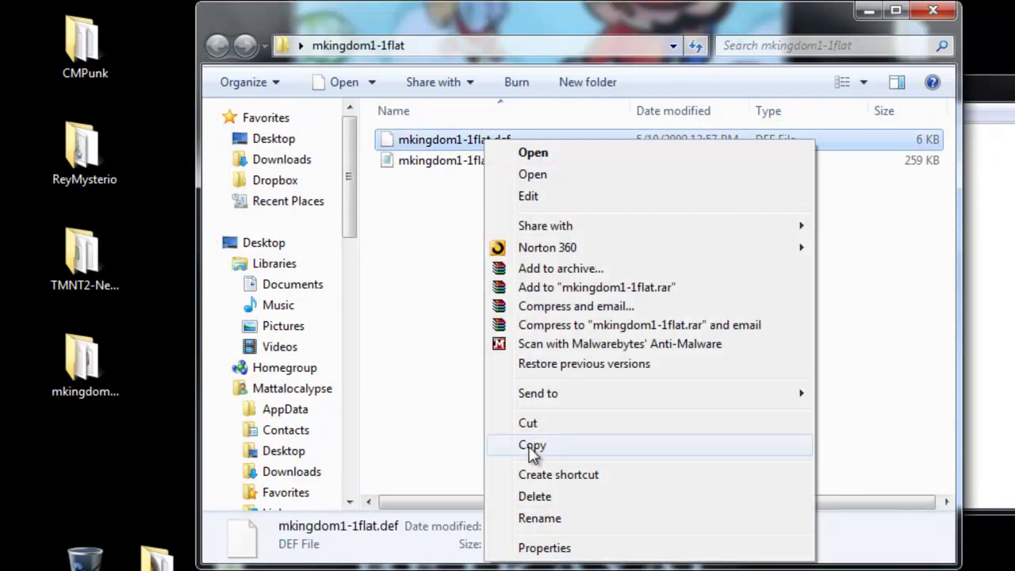
left_click(530, 520)
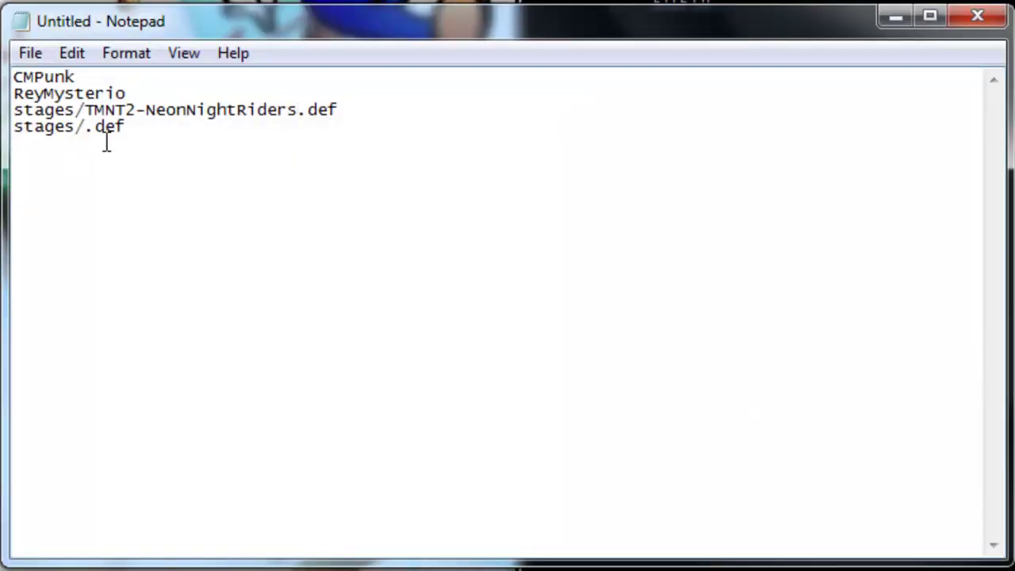
type("mkingdom1-1flat")
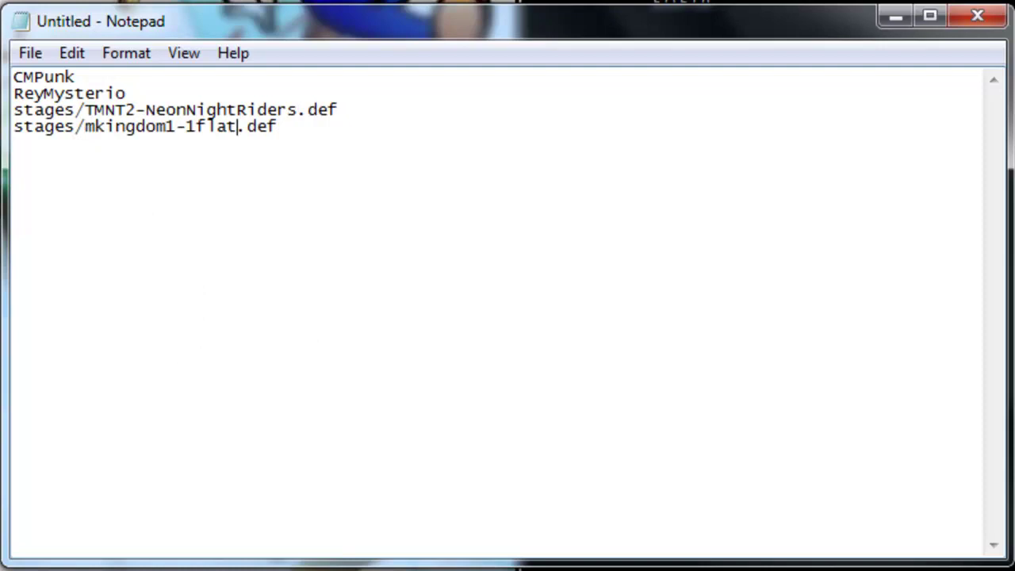
left_click(896, 15)
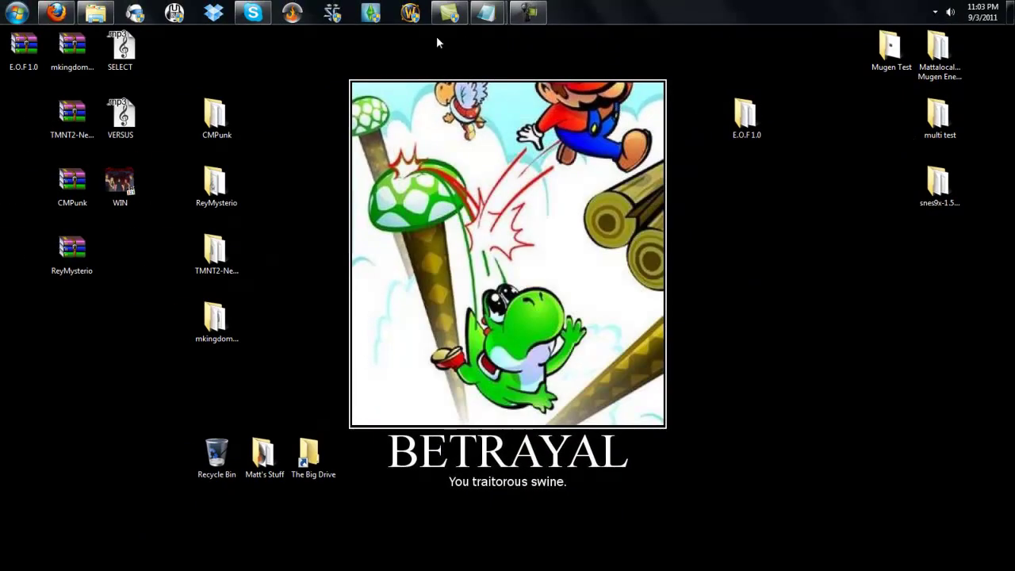
Move the CMPunk and ReyMysterio folders from the desktop into the chars folder of E.O.F 1.0.
left_click(95, 12)
left_click_drag(438, 168, 572, 136)
left_click(461, 216)
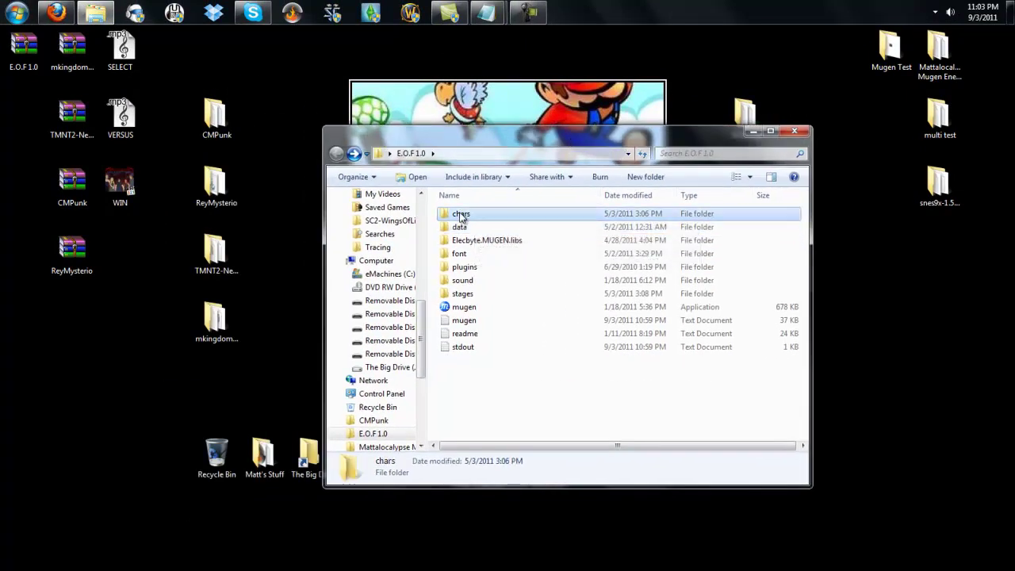
left_click(217, 119)
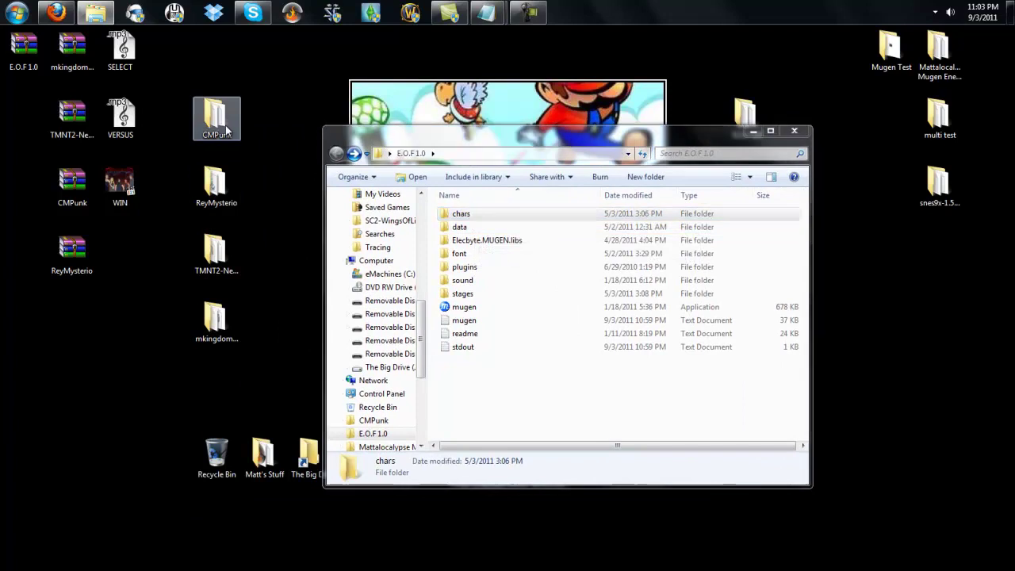
right_click(216, 179)
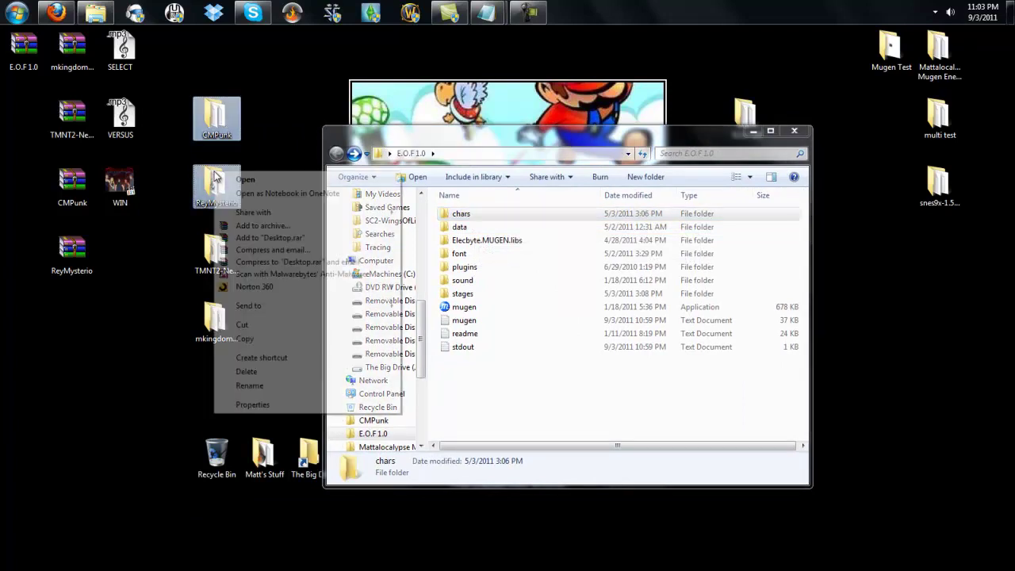
left_click(261, 324)
right_click(464, 214)
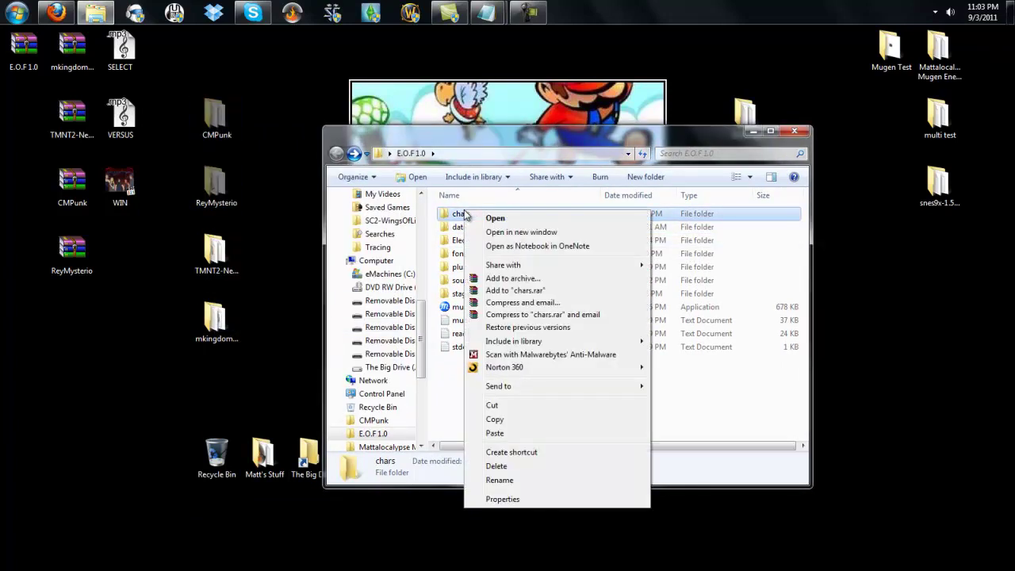
left_click(502, 442)
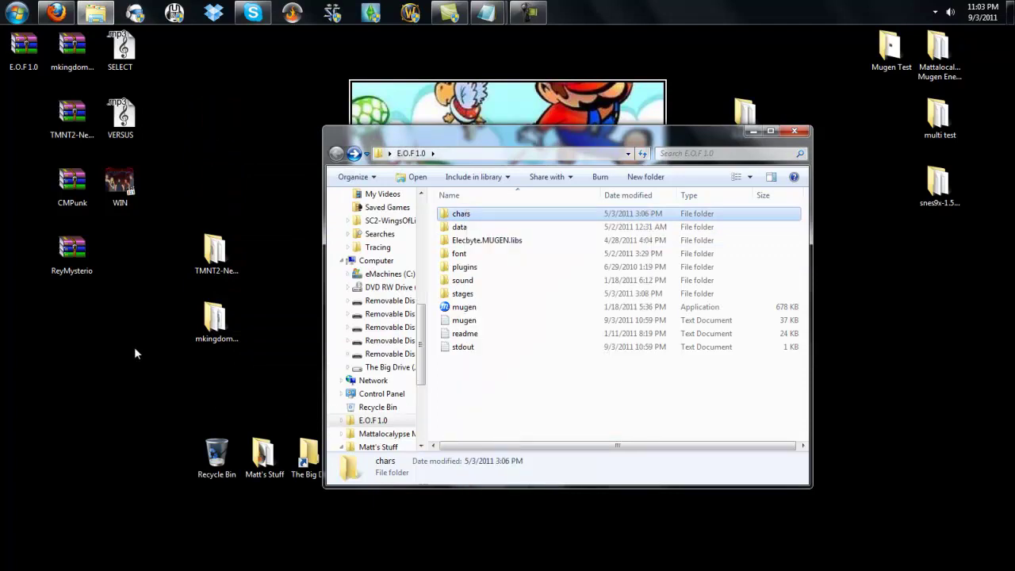
Move the TMNT2-NeonNightRiders DEF and SFF files from their desktop folder into the stages folder of E.O.F 1.0.
double_click(213, 256)
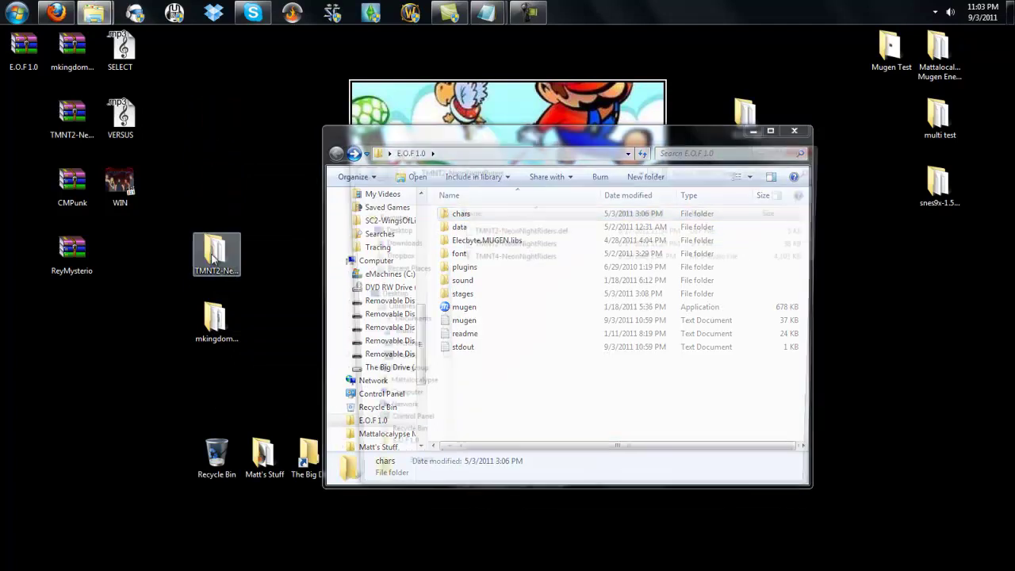
left_click(491, 229)
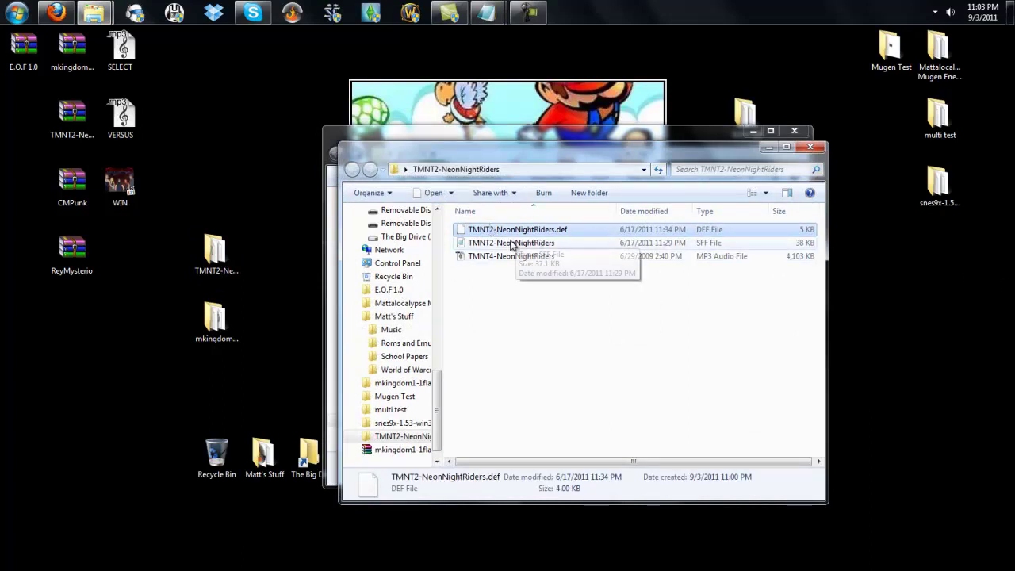
left_click(507, 246, "ctrl")
right_click(507, 246)
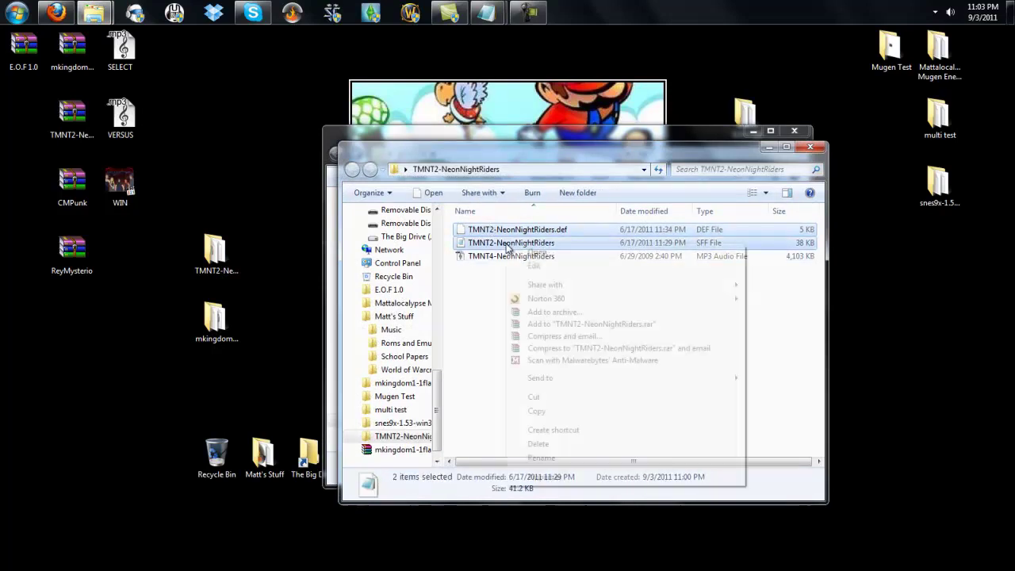
left_click(551, 397)
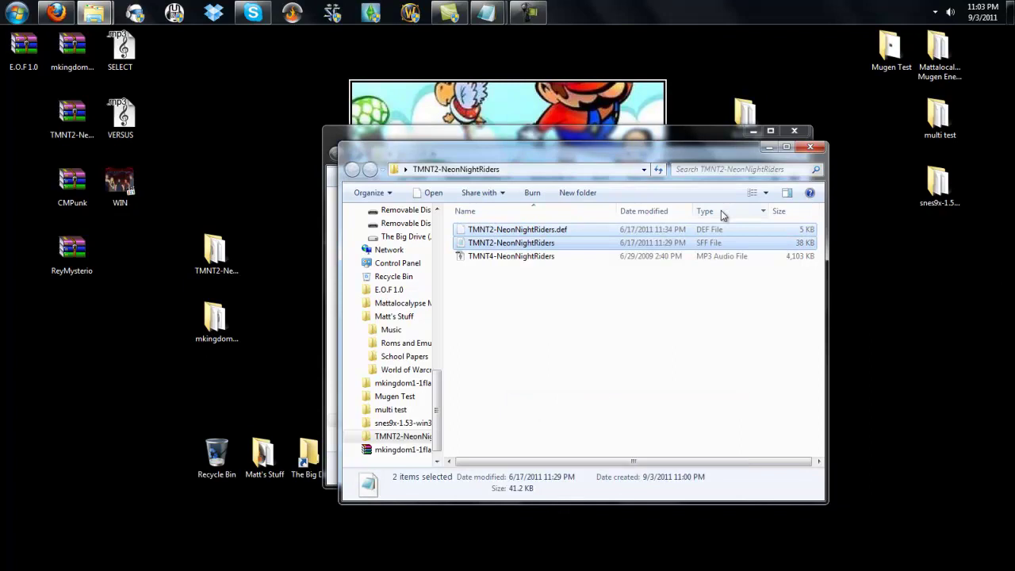
left_click(769, 147)
left_click(468, 298)
right_click(466, 296)
left_click(522, 498)
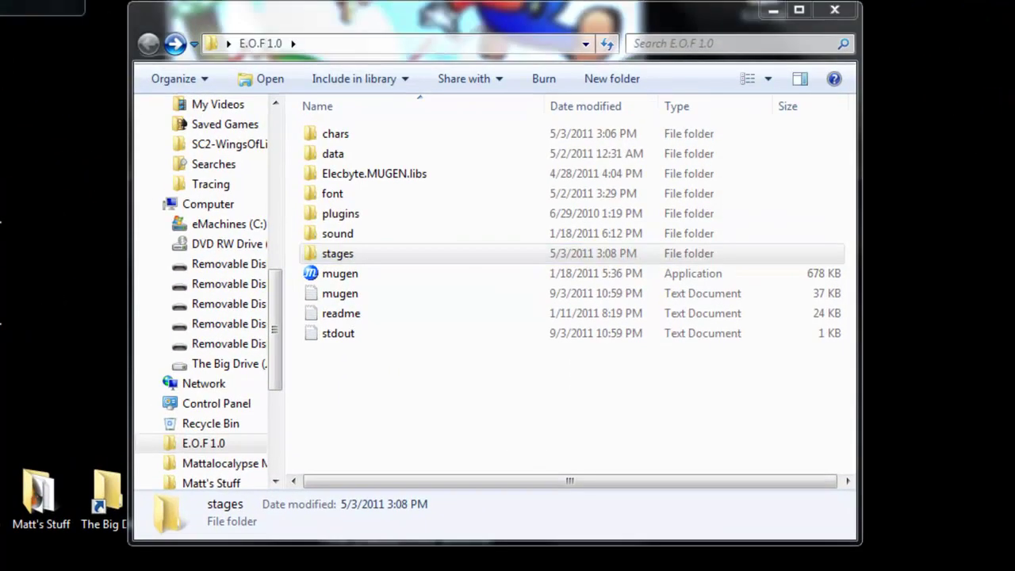
Move the TMNT4-NeonNightRiders MP3 into the sound folder of E.O.F 1.0 and close the emptied stage folder.
key("alt+Tab")
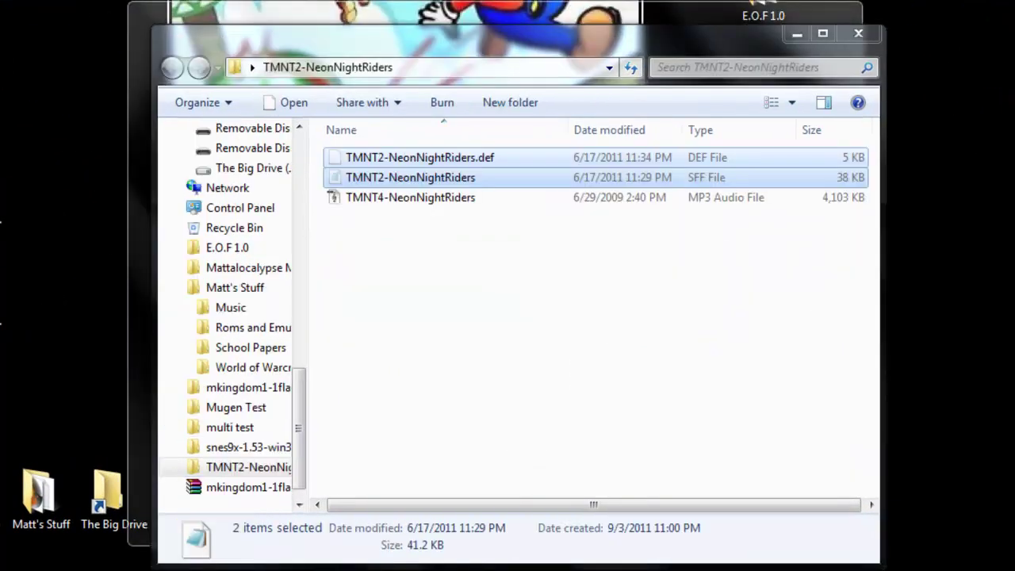
right_click(376, 165)
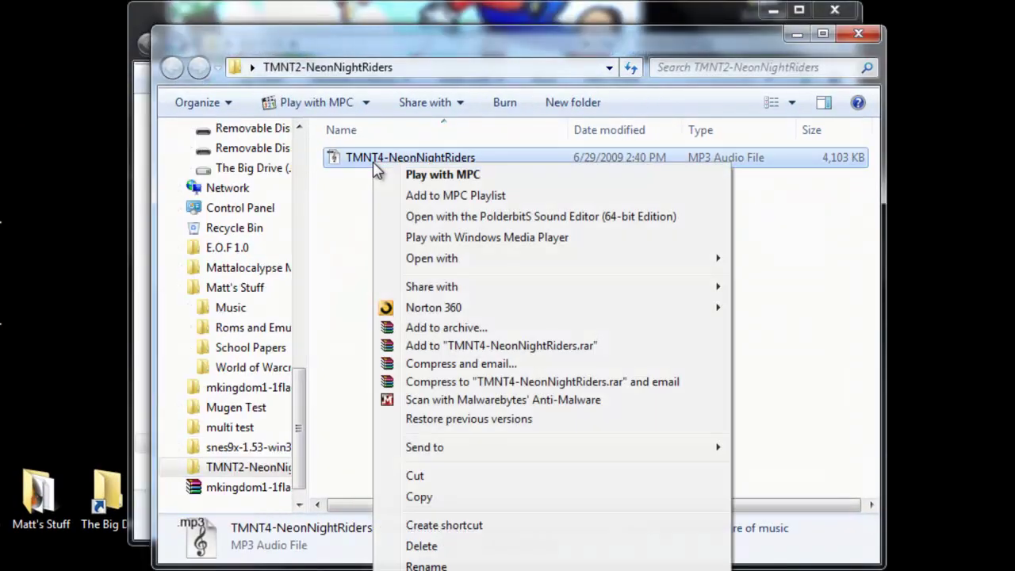
left_click(428, 476)
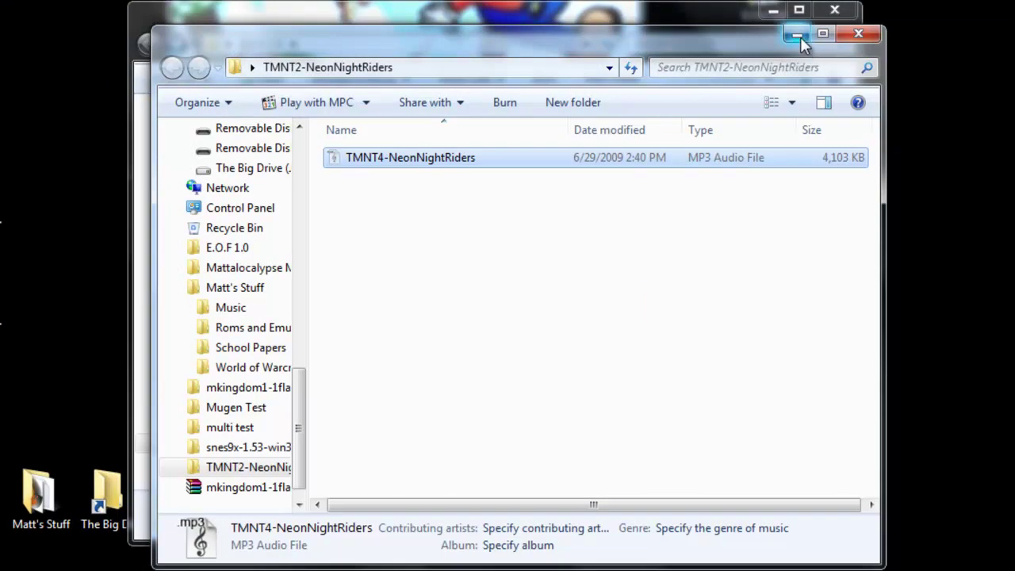
left_click(857, 35)
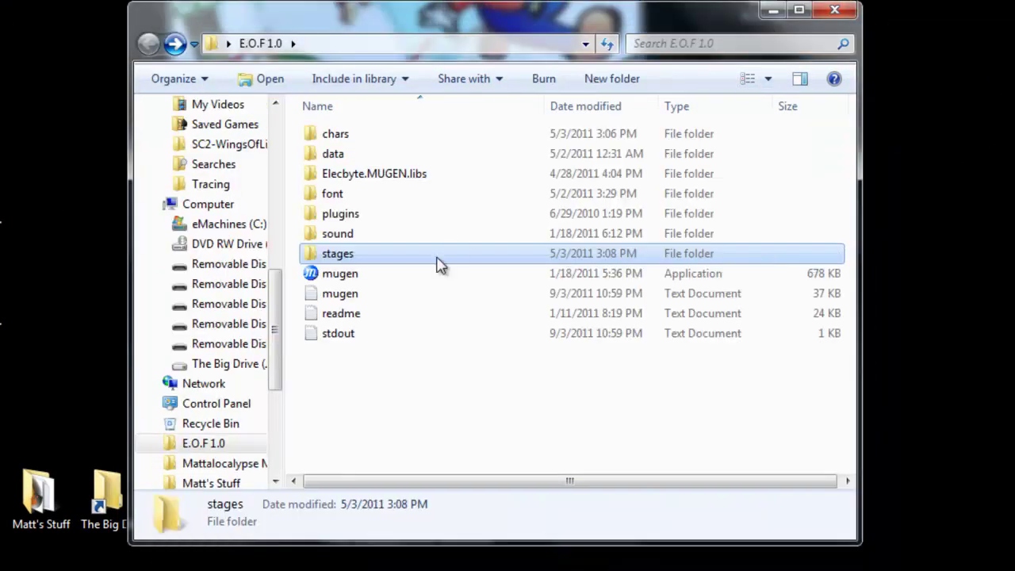
left_click(340, 231)
right_click(342, 229)
left_click(388, 557)
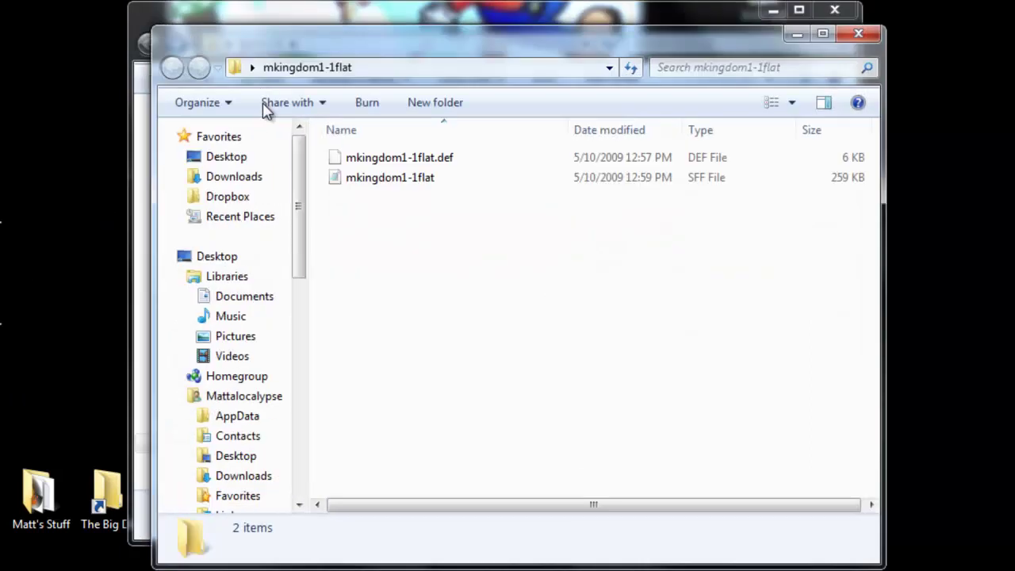
Move the mkingdom1-1flat DEF and SFF files into the stages folder of E.O.F 1.0 and close their source folder.
left_click(381, 179)
left_click(379, 159, "shift")
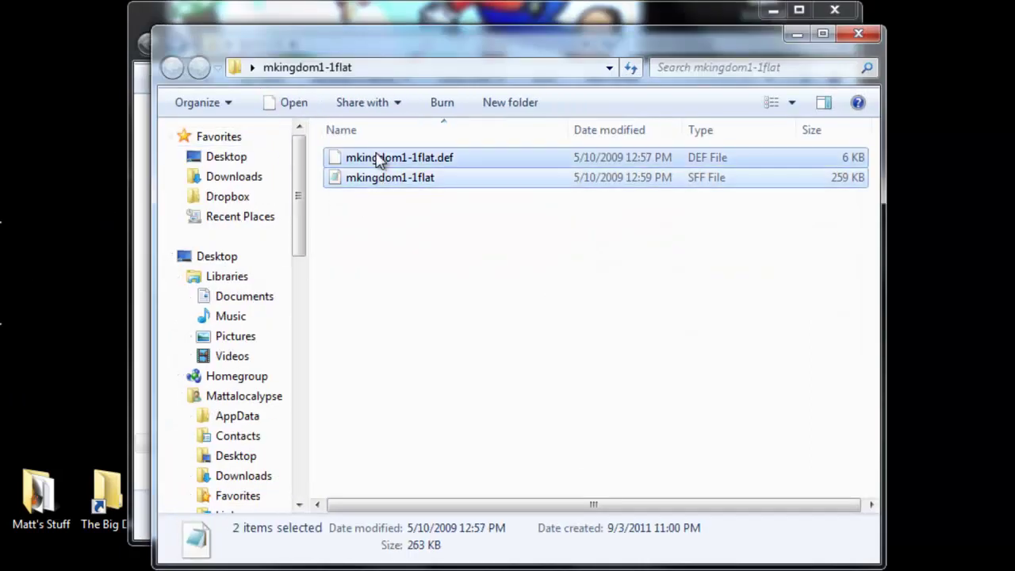
right_click(379, 159)
left_click(453, 385)
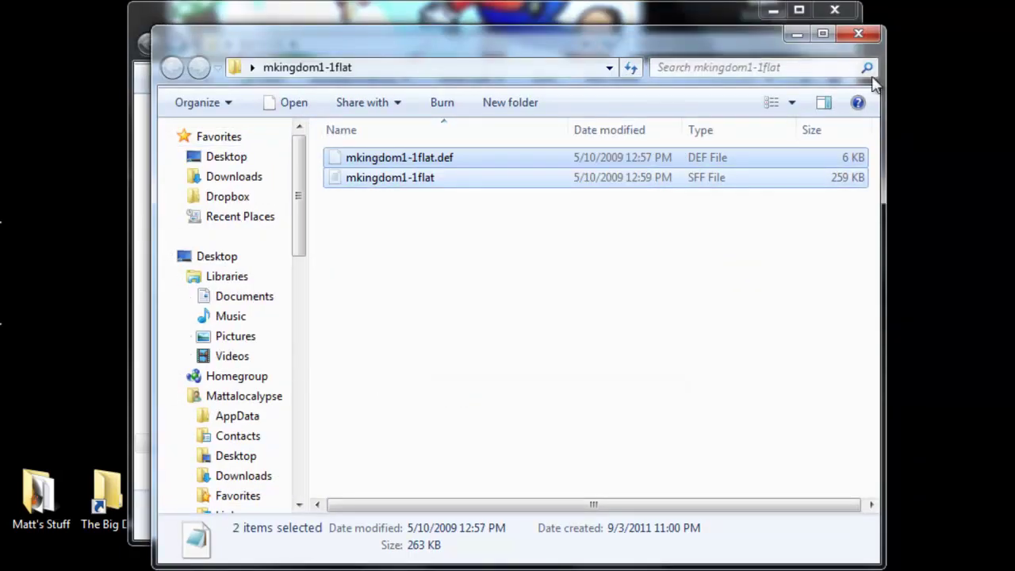
left_click(859, 33)
right_click(325, 255)
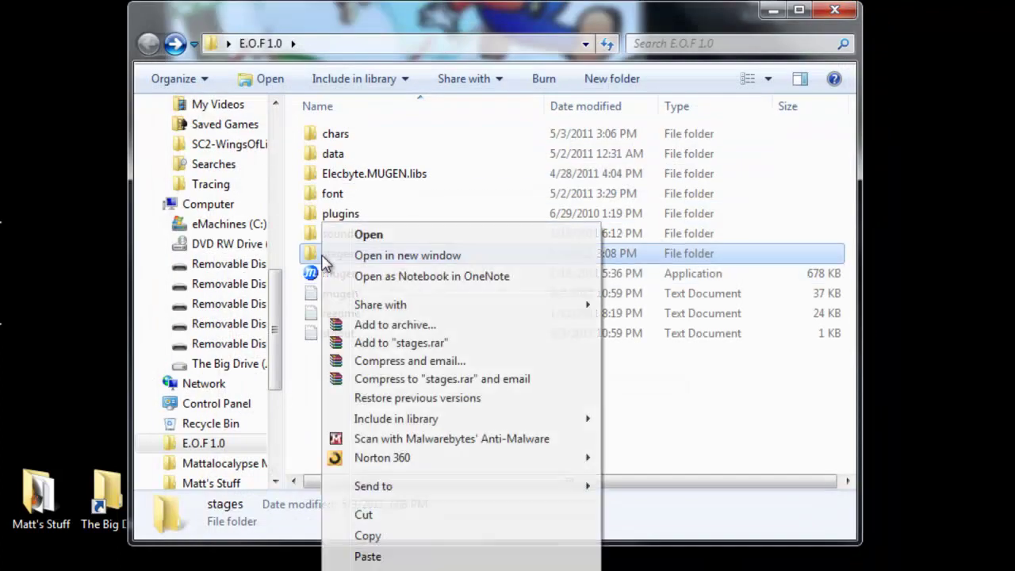
left_click(399, 561)
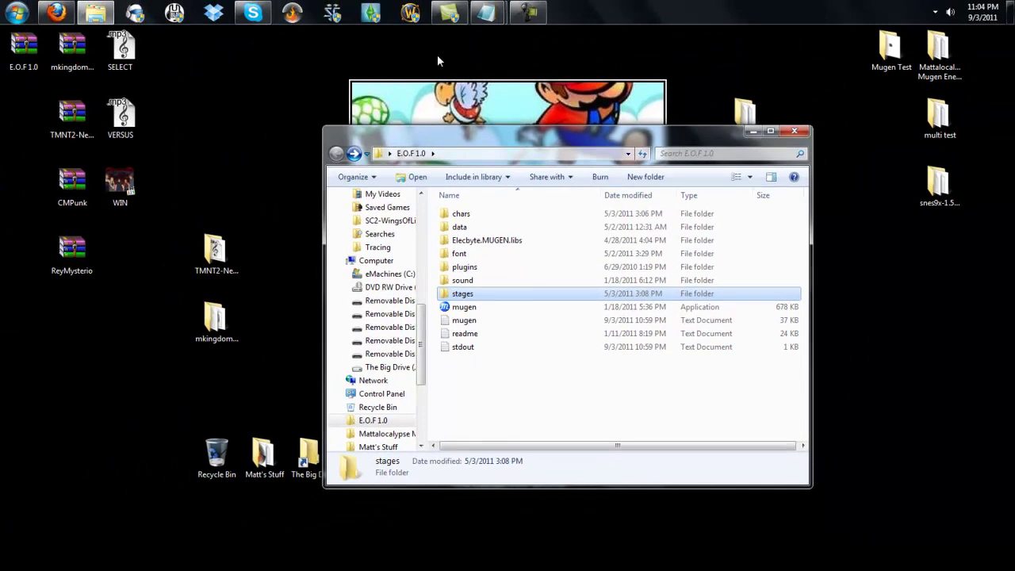
Delete the leftover TMNT2-NeonNightRiders and mkingdom1-1flat folders from the desktop.
mouse_move(482, 25)
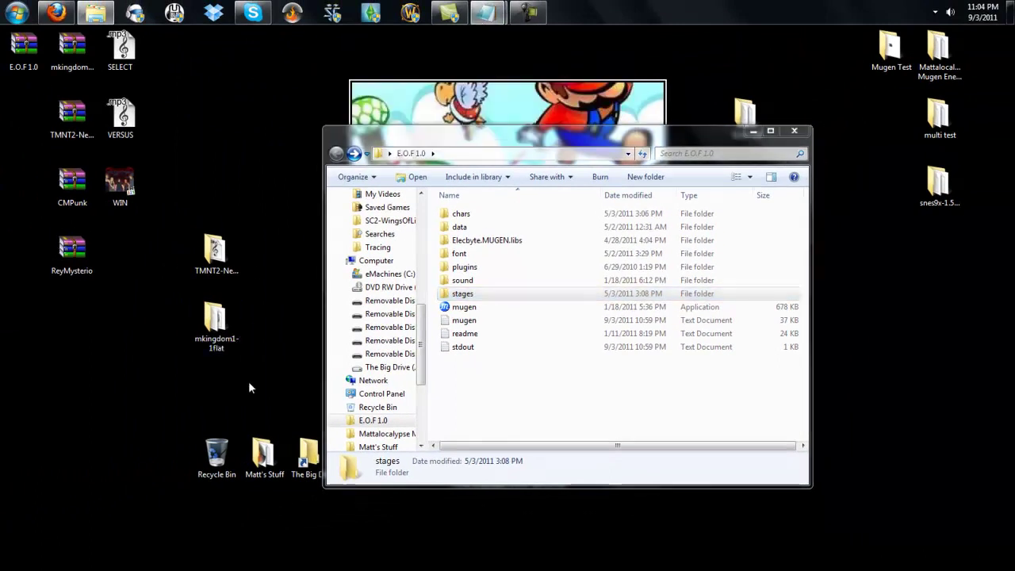
left_click_drag(273, 390, 191, 199)
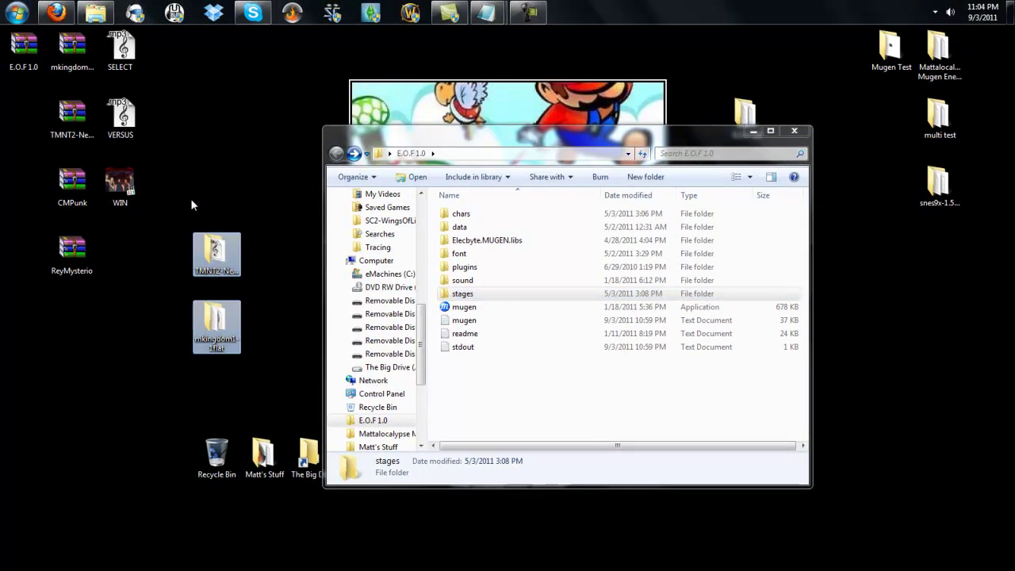
key("Delete")
left_click(555, 314)
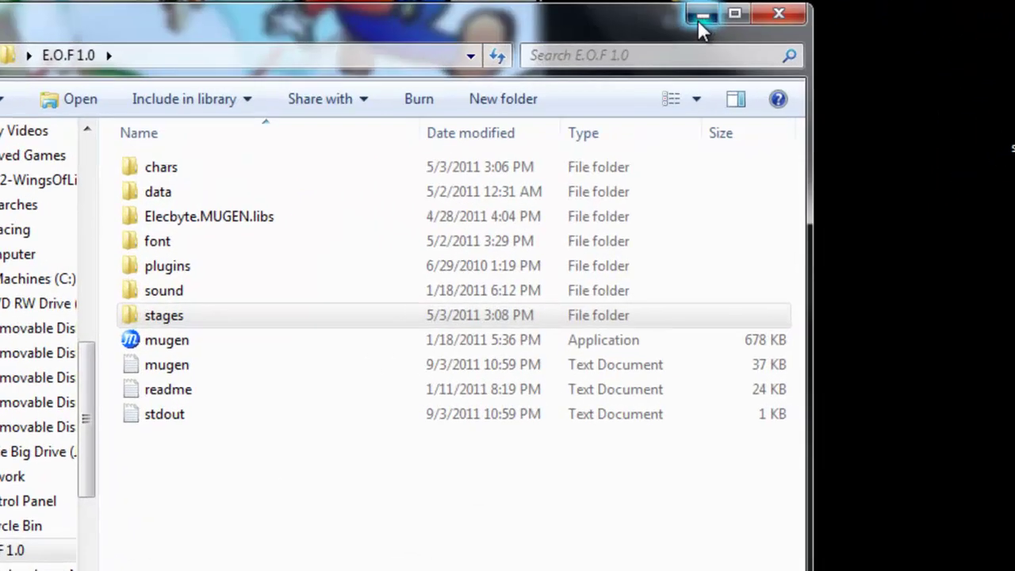
Replace the first two "Add Character" placeholders in select.def with the CMPunk and ReyMysterio names from the untitled notes.
left_click(753, 131)
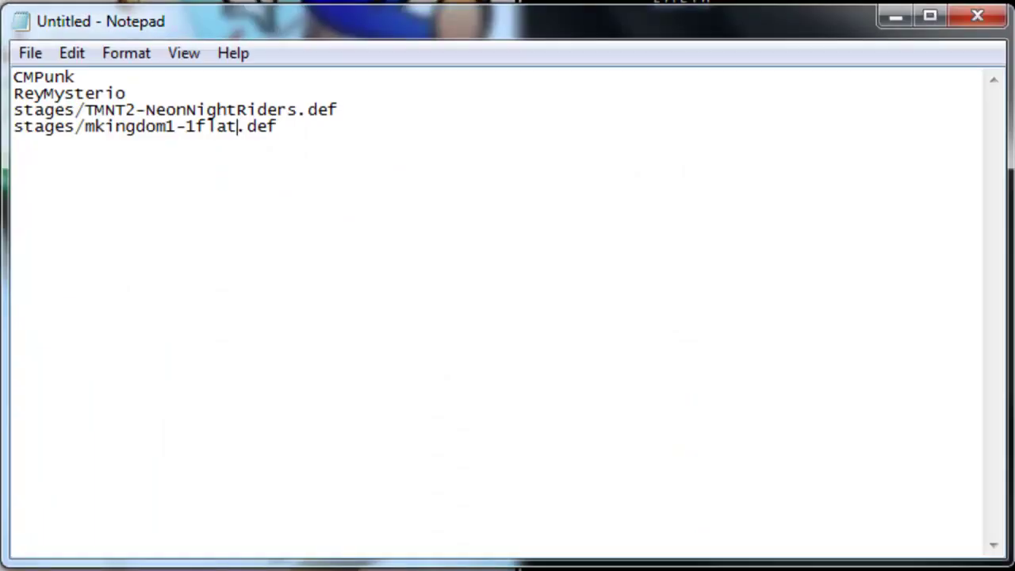
left_click_drag(141, 97, 13, 76)
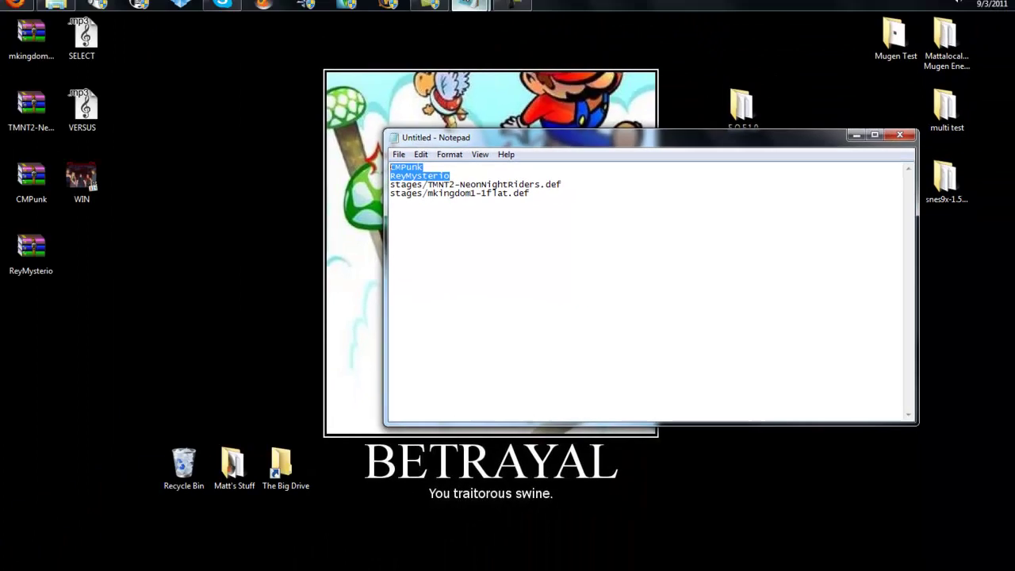
mouse_move(487, 12)
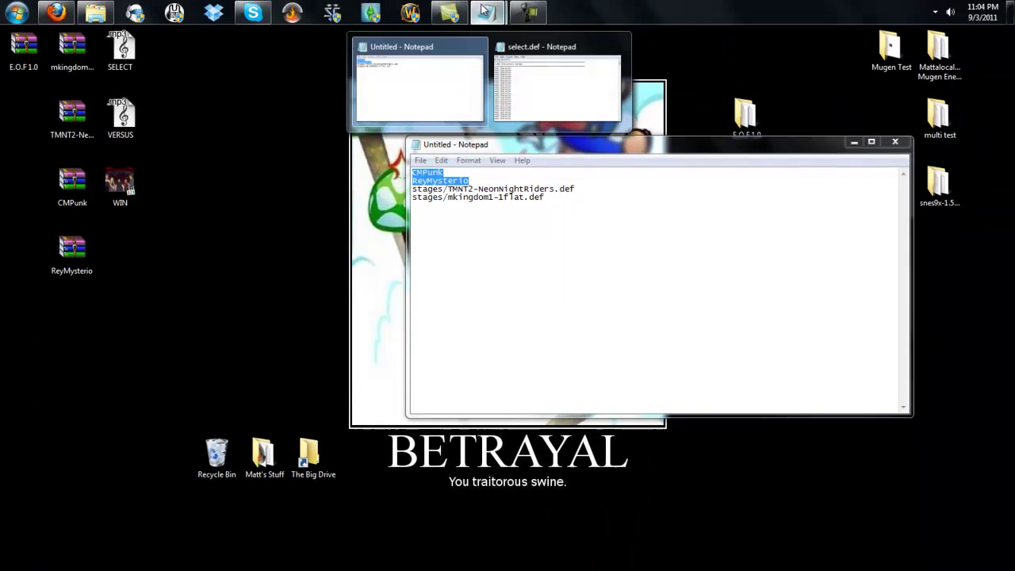
left_click(540, 85)
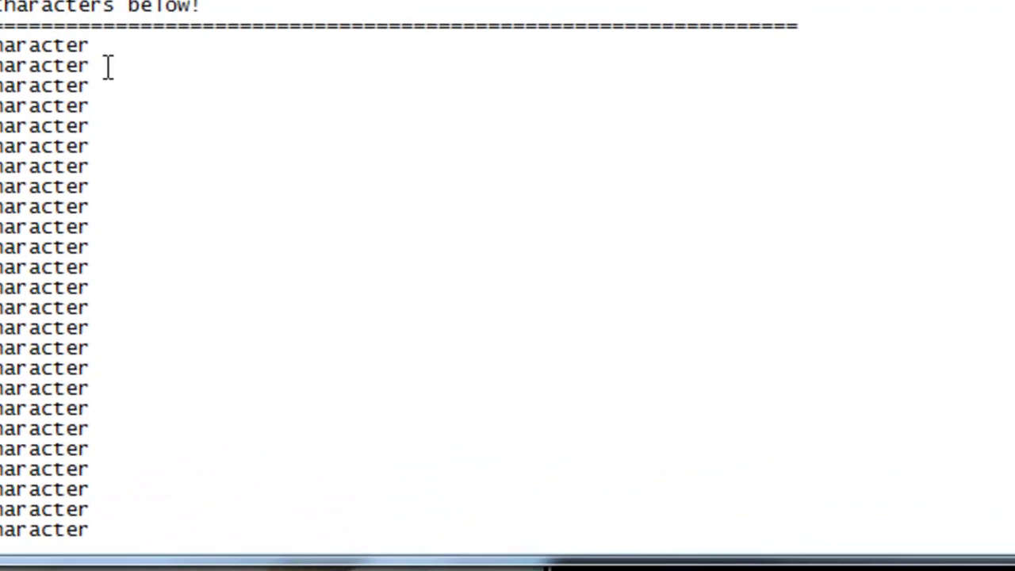
left_click_drag(108, 67, 0, 46)
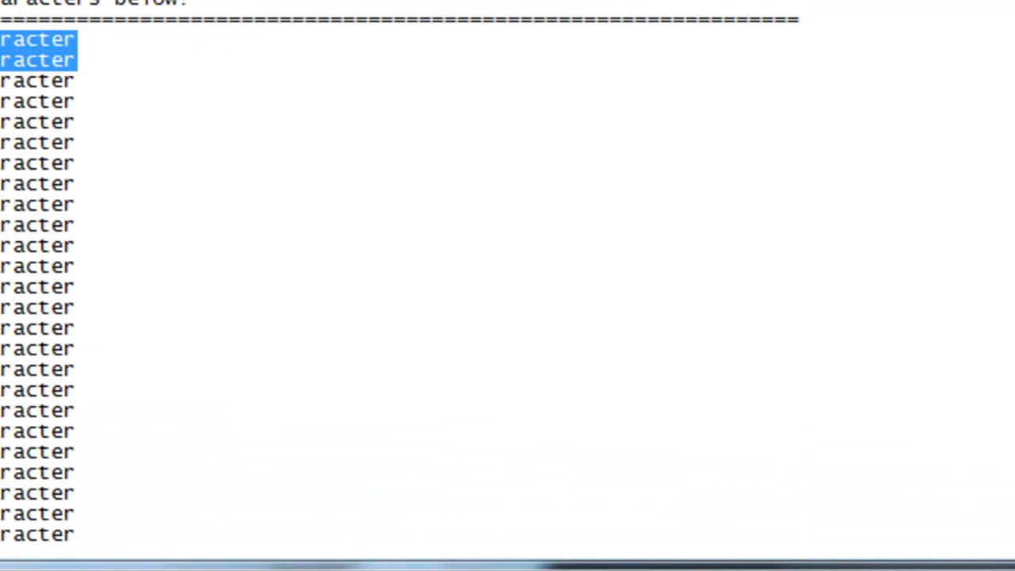
key("Return")
type("erio")
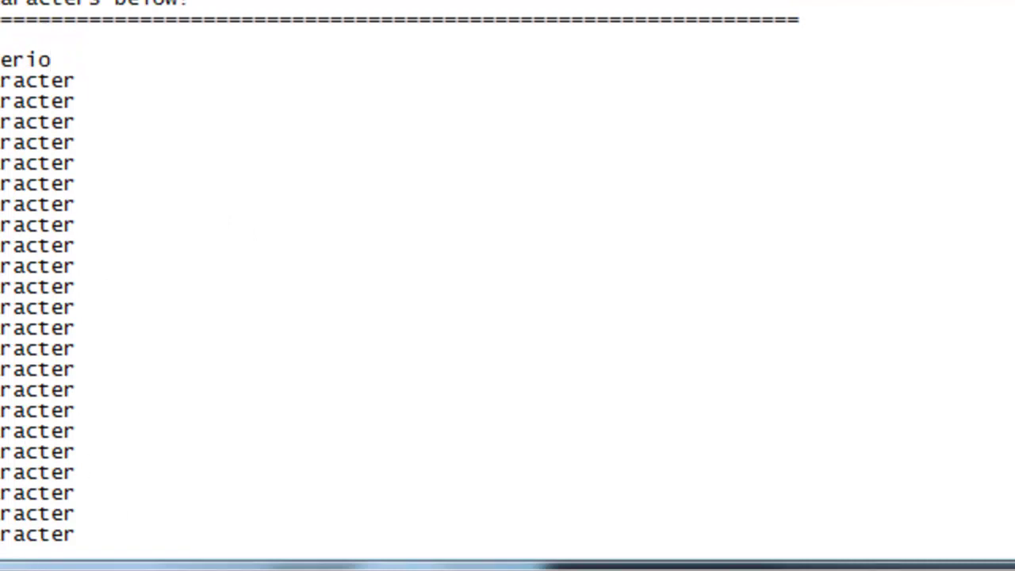
Copy the TMNT2-NeonNightRiders and mkingdom1-1flat stage paths from the notes to below "Insert your stages below" under [ExtraStages] in select.def.
scroll(288, 444, "down", 2)
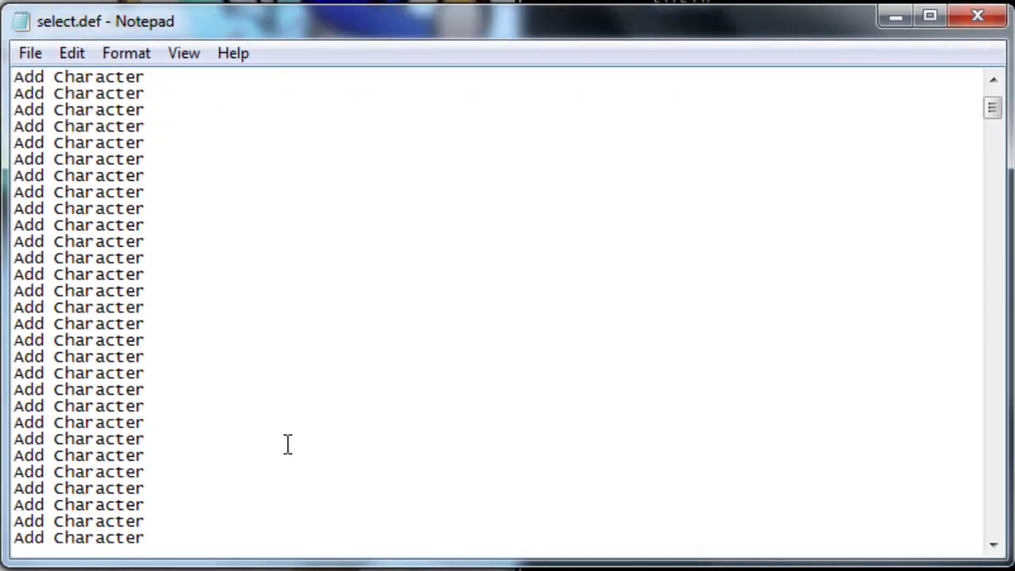
scroll(288, 444, "down", 5)
scroll(288, 444, "down", 6)
scroll(288, 444, "down", 10)
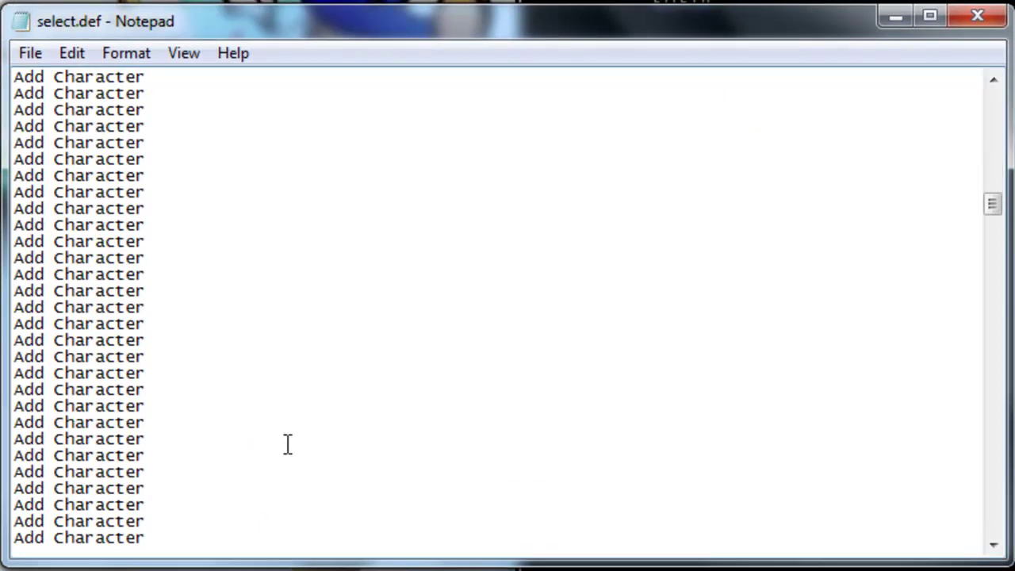
scroll(288, 445, "down", 15)
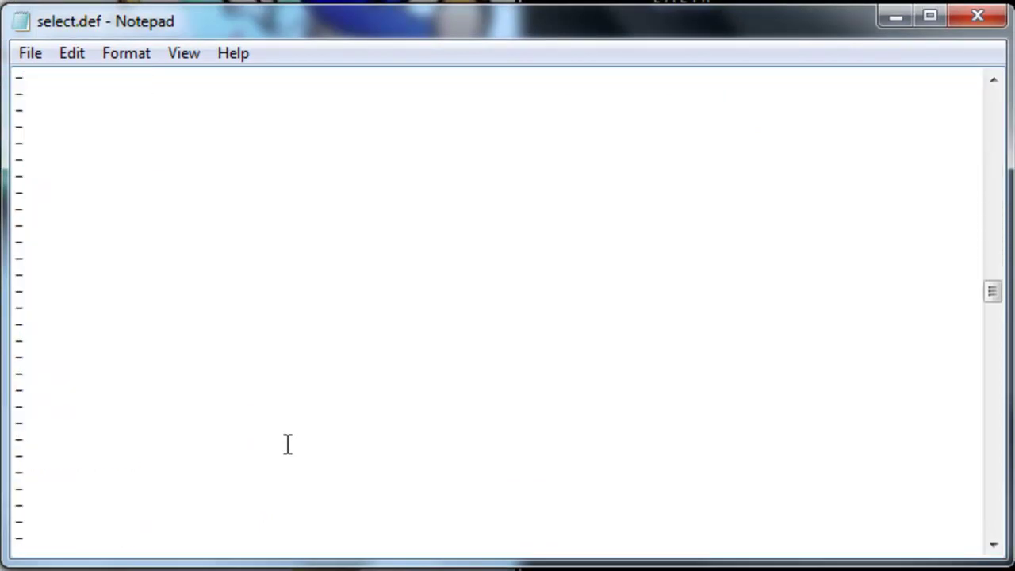
scroll(254, 363, "down", 16)
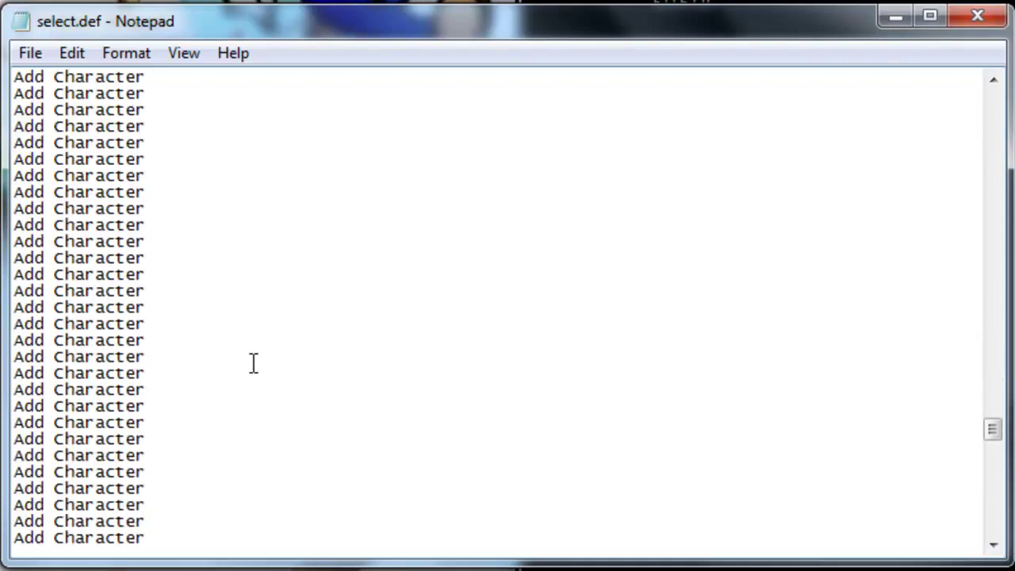
scroll(274, 411, "down", 2)
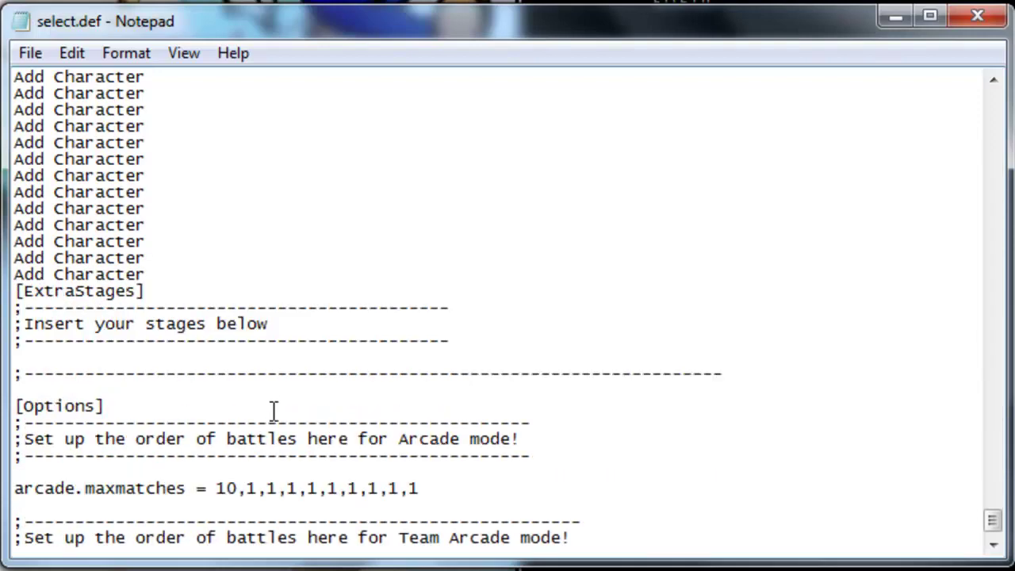
left_click(63, 362)
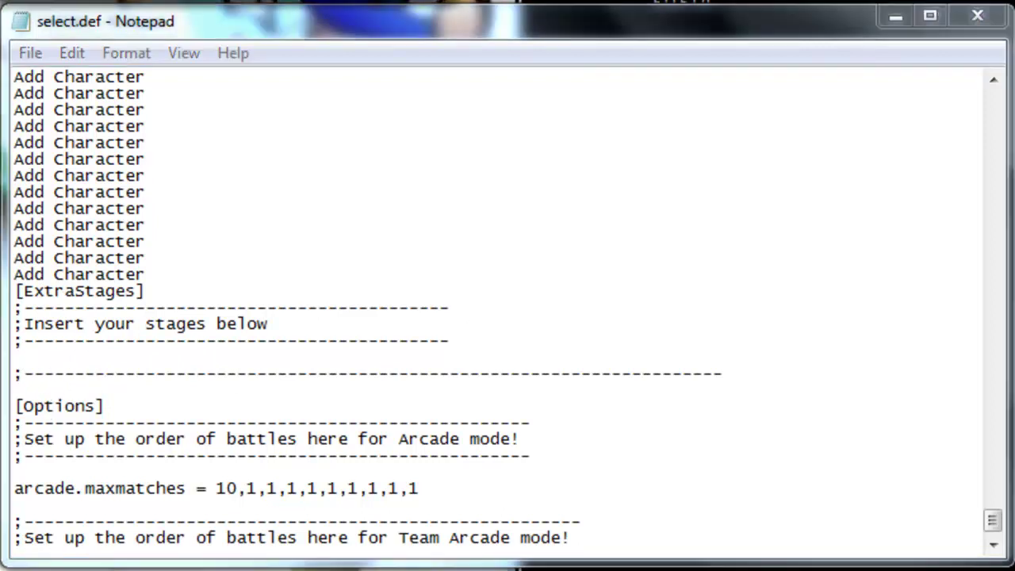
left_click_drag(278, 127, 9, 111)
right_click(85, 131)
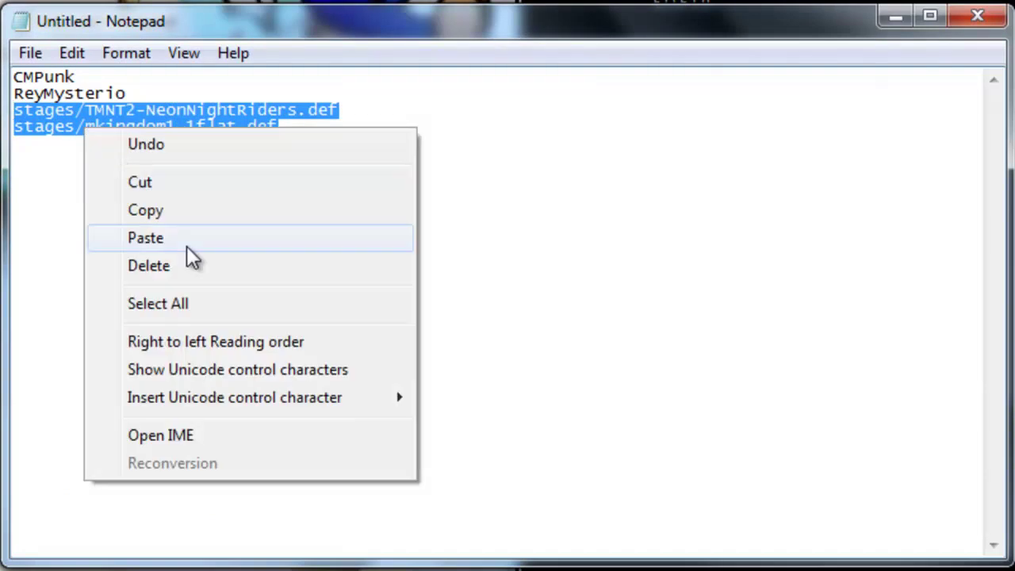
left_click(167, 211)
left_click(892, 16)
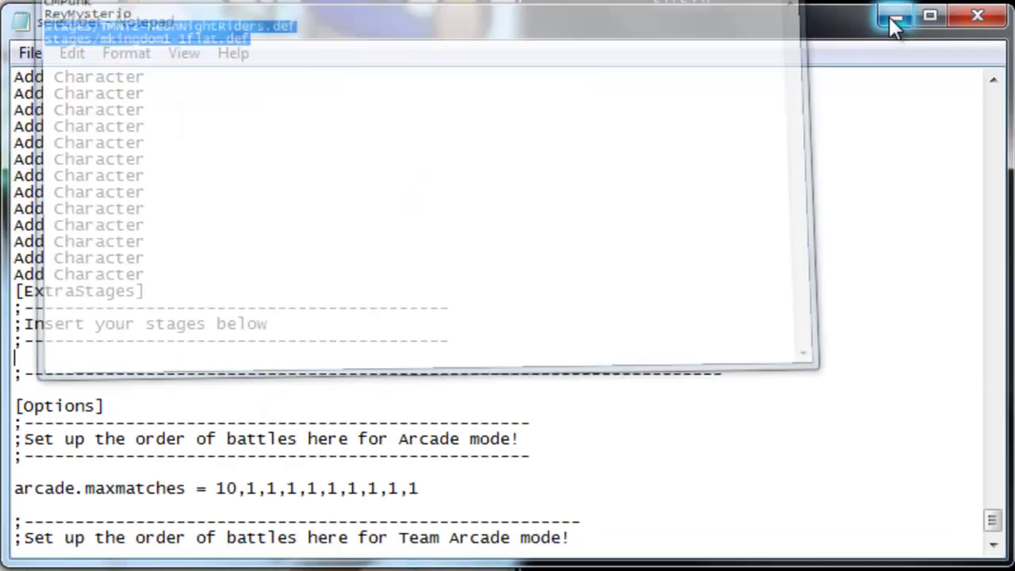
right_click(122, 361)
left_click(204, 469)
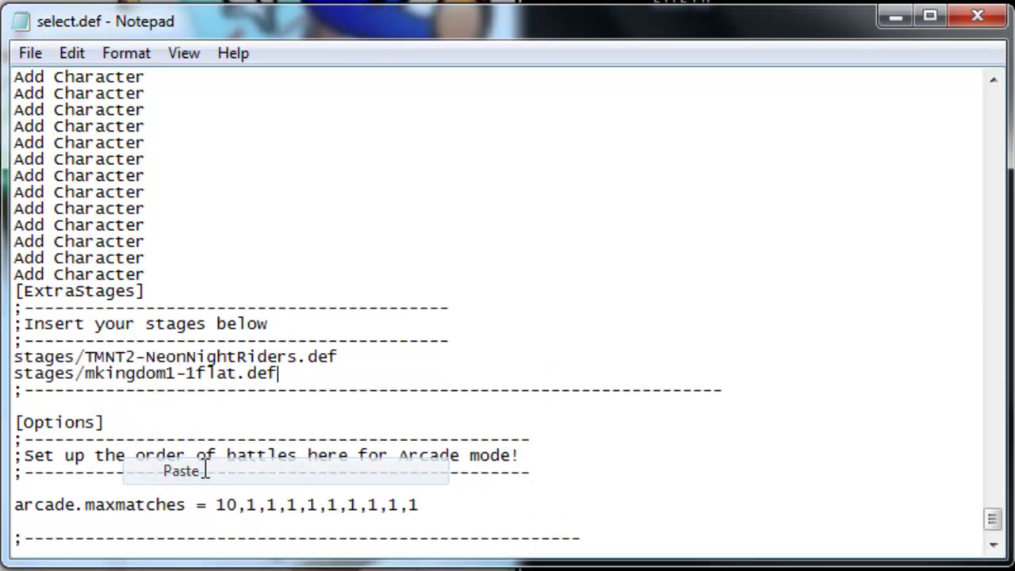
Save select.def and close the untitled notes without saving them.
left_click(30, 55)
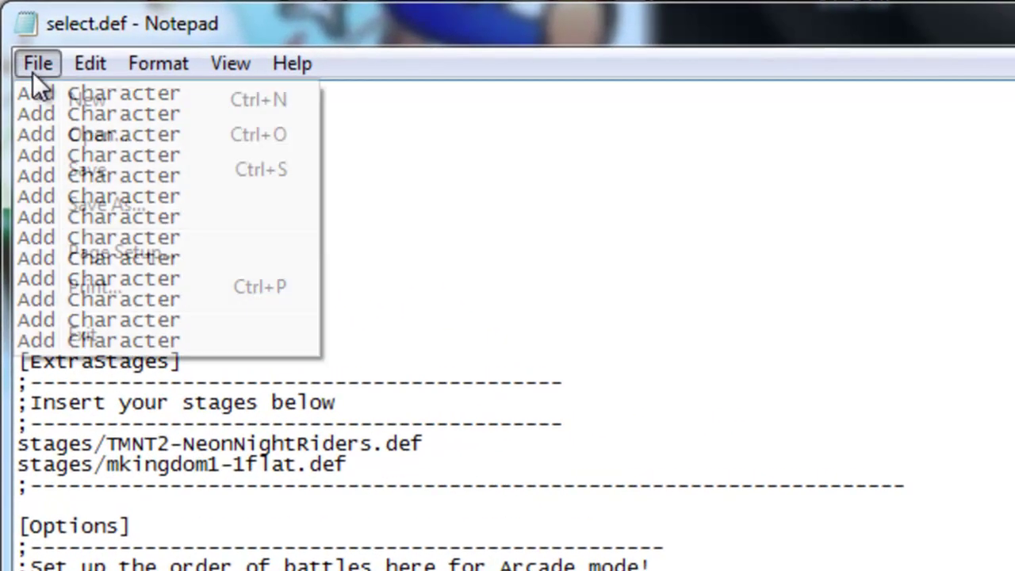
left_click(94, 177)
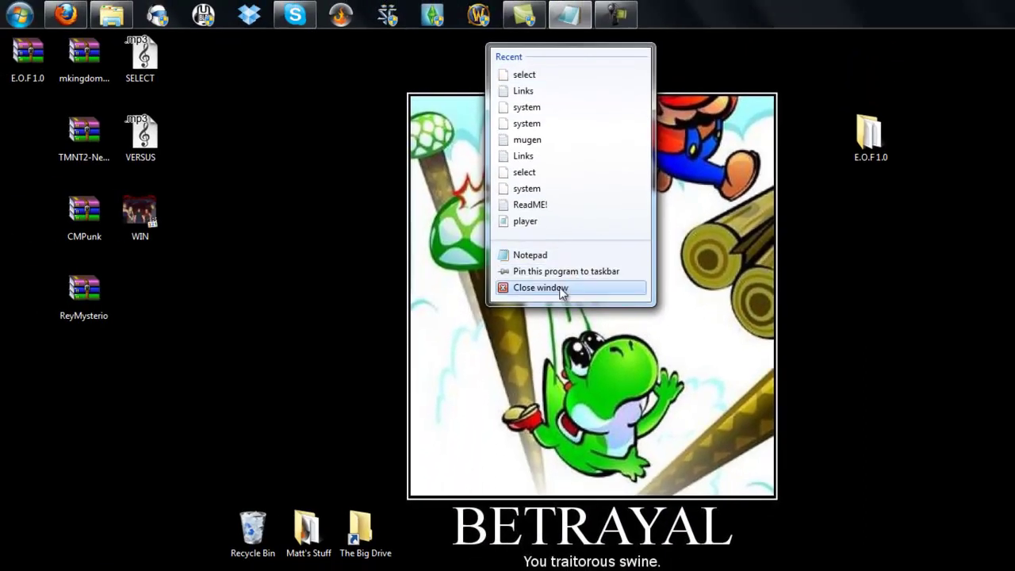
left_click(561, 288)
left_click(621, 359)
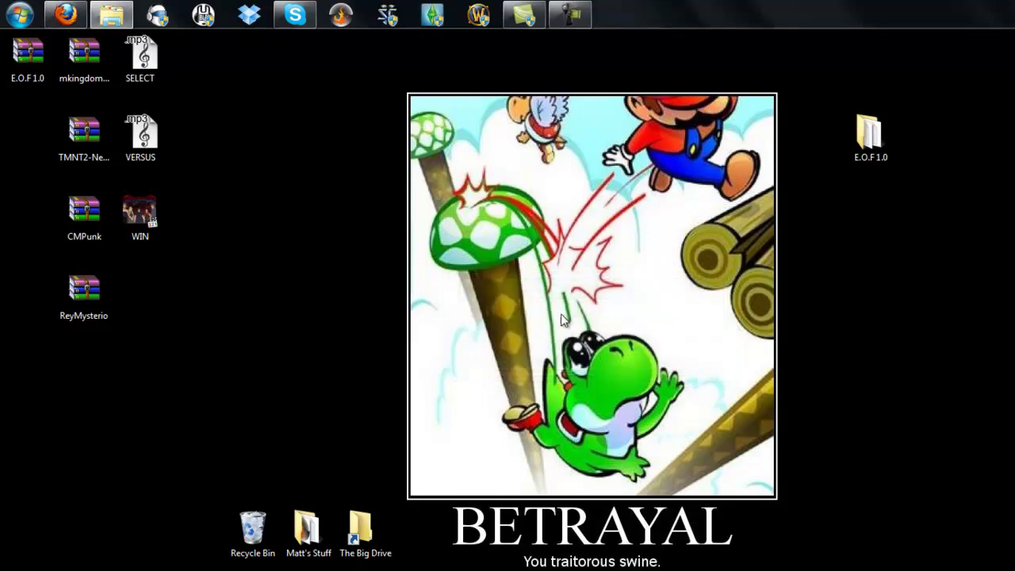
Open system.def from the data folder of E.O.F 1.0 for editing.
left_click(111, 14)
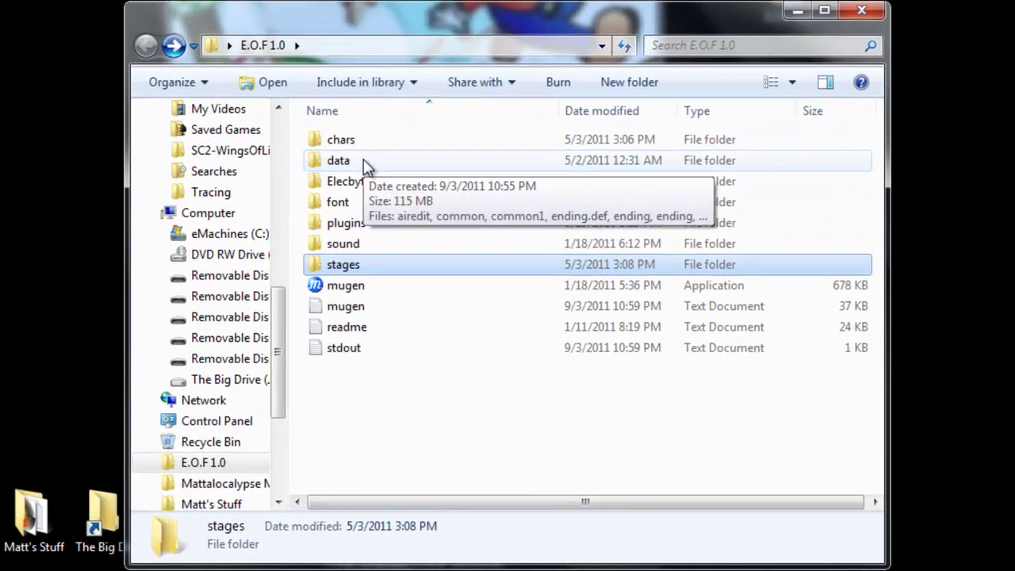
double_click(425, 197)
scroll(410, 190, "down", 3)
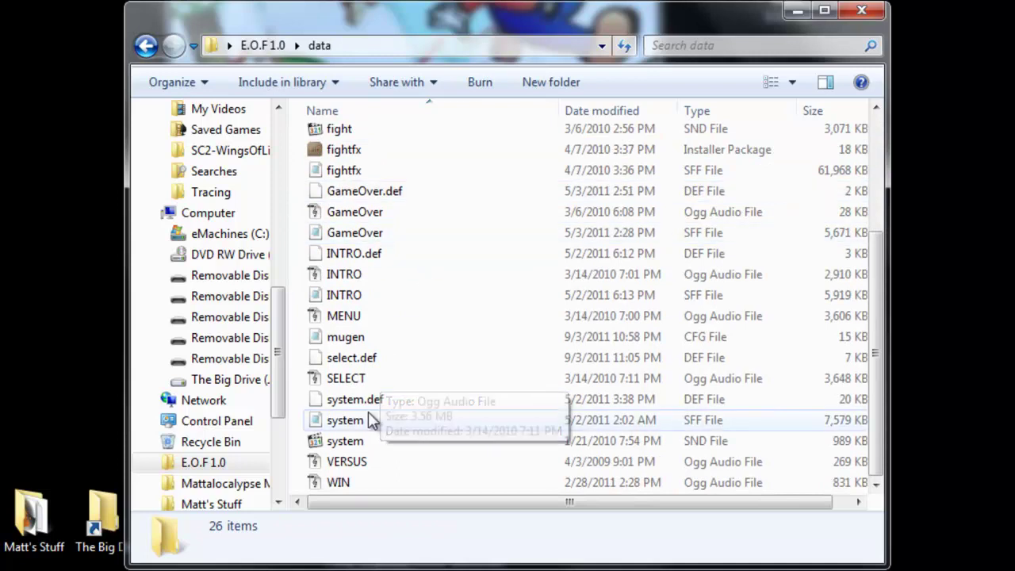
right_click(366, 404)
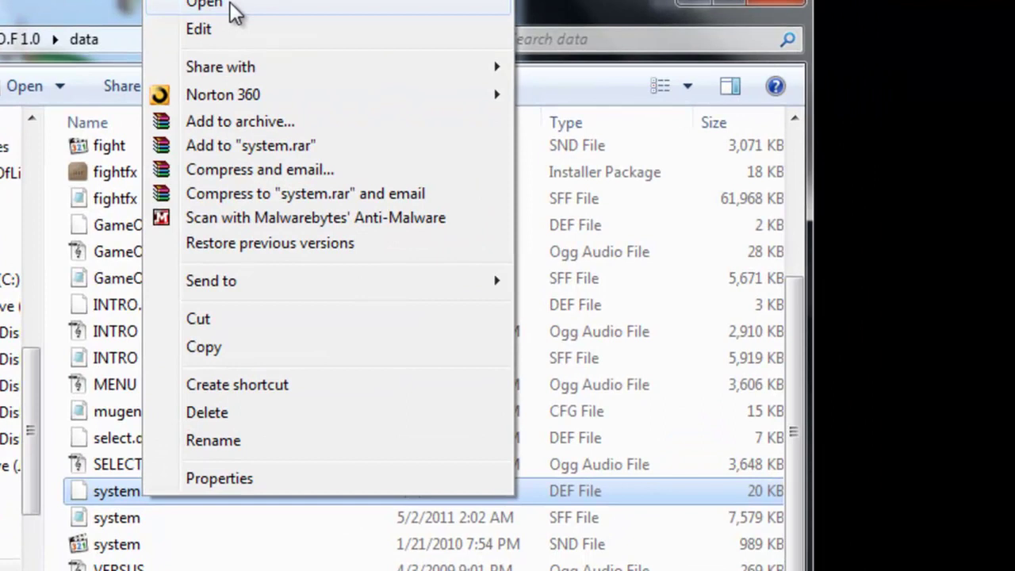
left_click(318, 33)
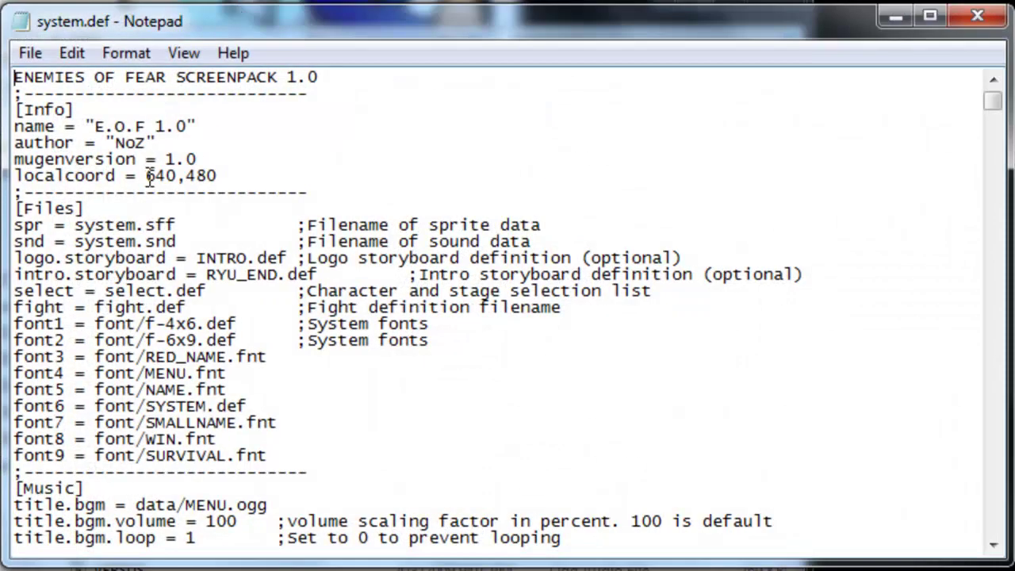
Review the [Music] section of system.def and check the SELECT music file on the desktop.
scroll(482, 400, "down", 1)
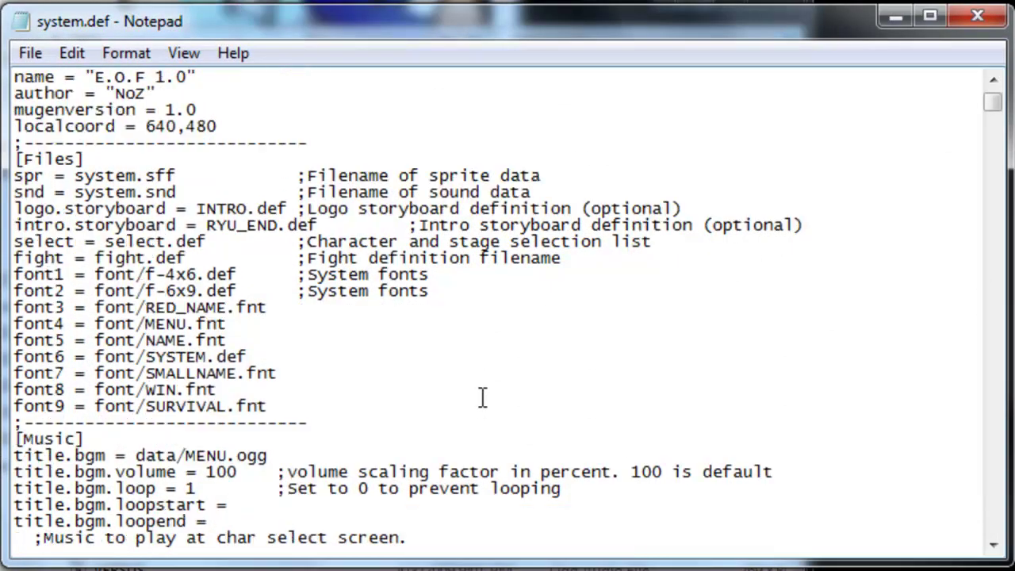
scroll(448, 380, "down", 1)
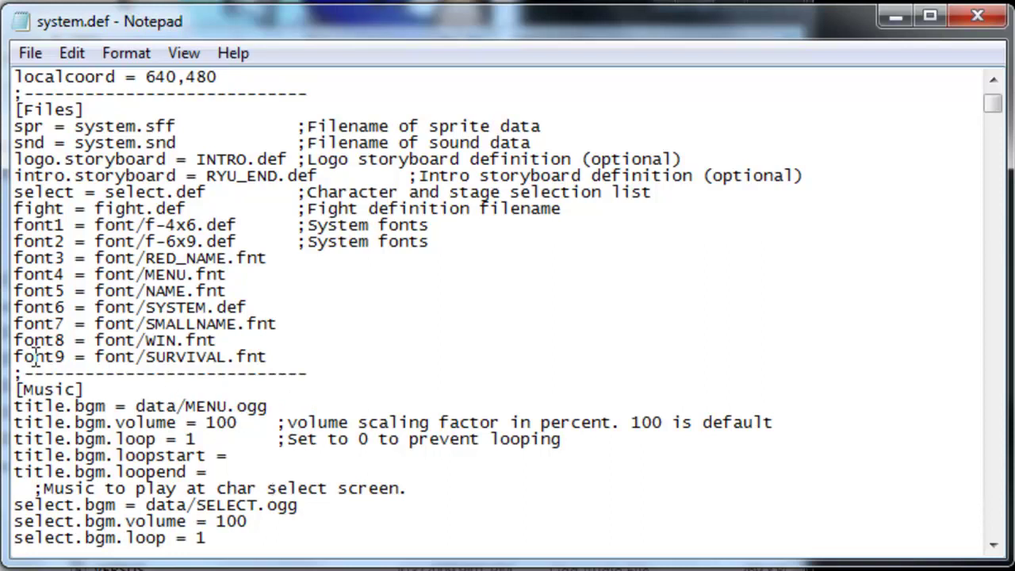
scroll(36, 357, "down", 1)
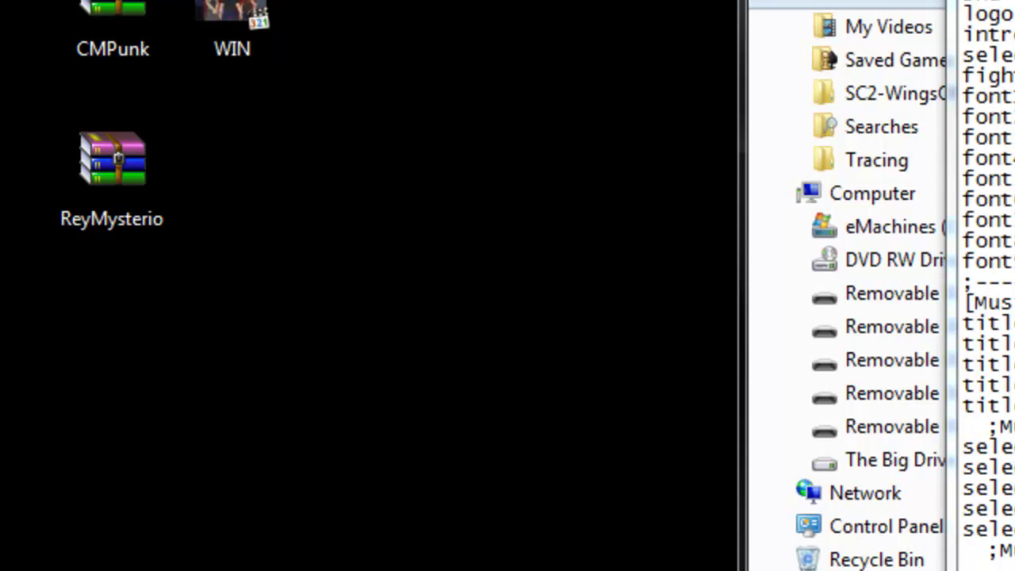
key("shift+F10")
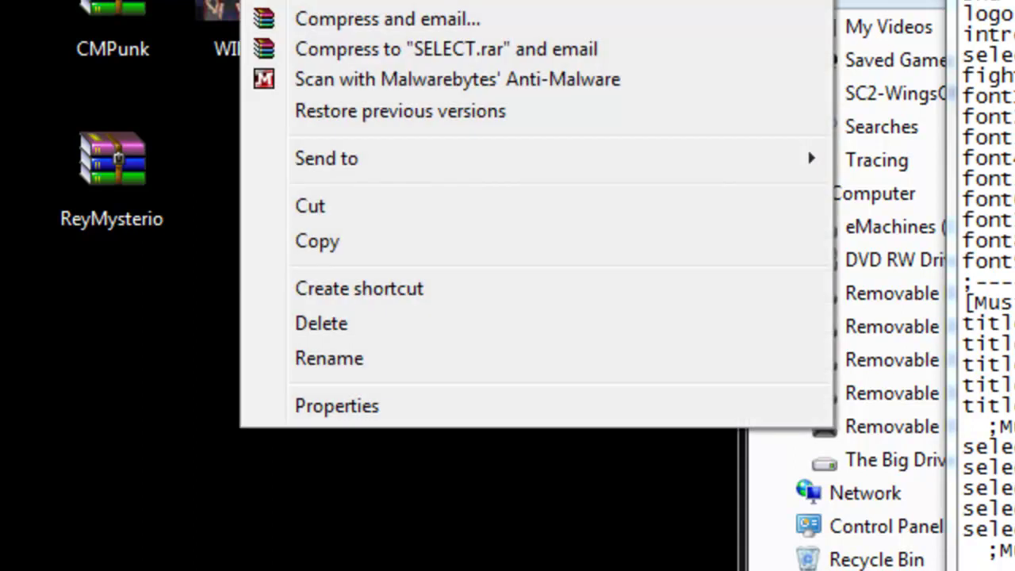
left_click(145, 436)
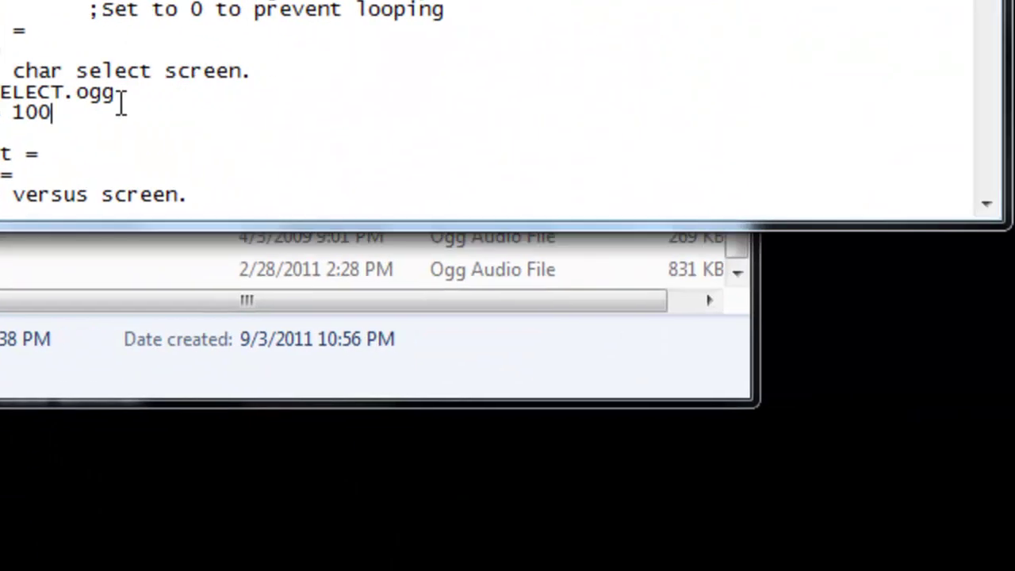
Change the select, versus and victory music entries in system.def to SELECT.mp3, VERSUS.mp3 and WIN.mp3.
left_click(641, 255)
key("BackSpace")
key("BackSpace")
key("BackSpace")
type("mp3")
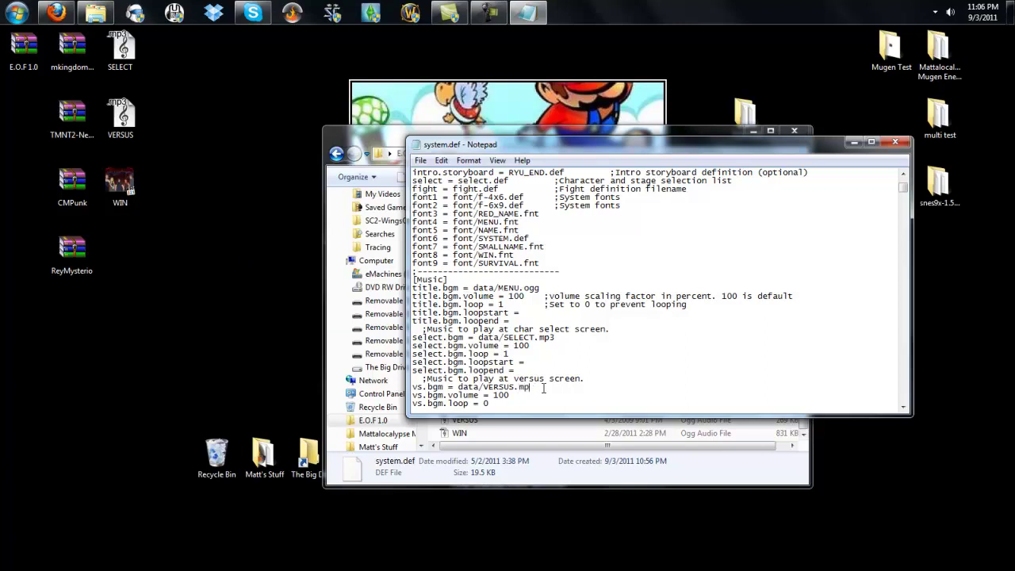
scroll(634, 341, "down", 2)
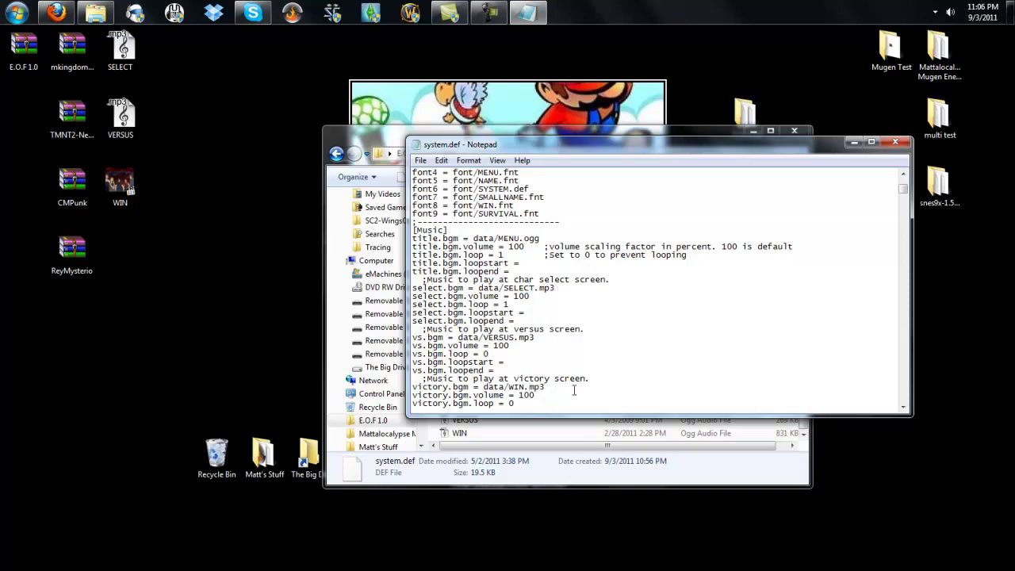
Save the edited system.def and close it.
left_click(420, 161)
left_click(435, 210)
left_click(896, 142)
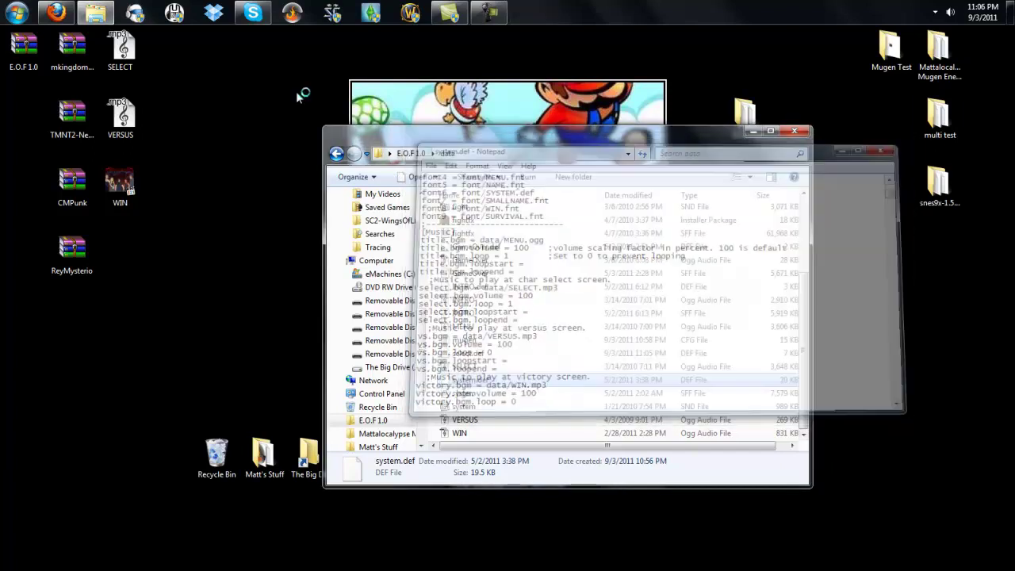
Move the SELECT, VERSUS and WIN music files from the desktop into the data folder of E.O.F 1.0.
left_click(110, 190)
left_click(120, 119, "ctrl")
left_click(129, 63, "ctrl")
left_click(336, 153)
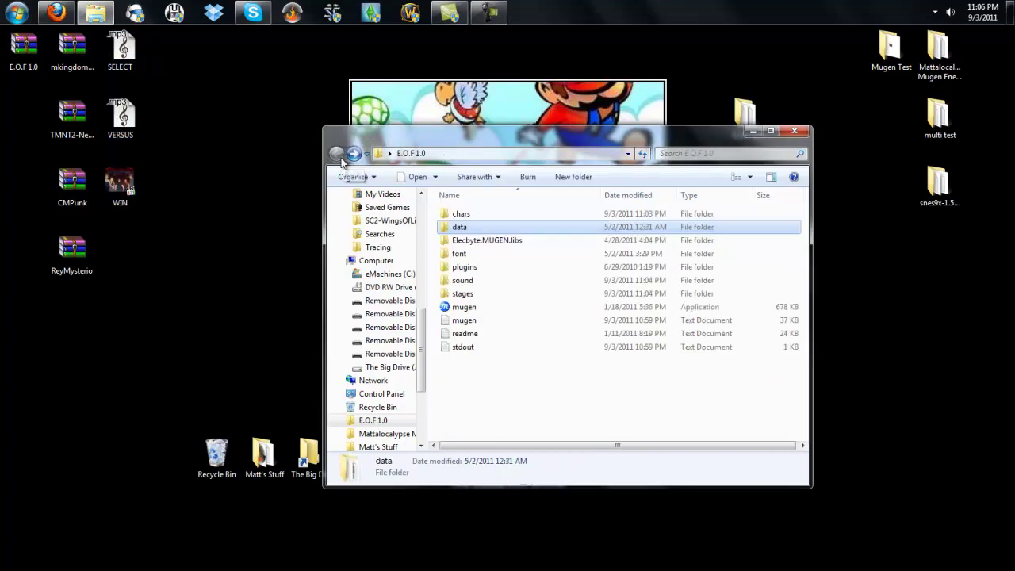
left_click(130, 187)
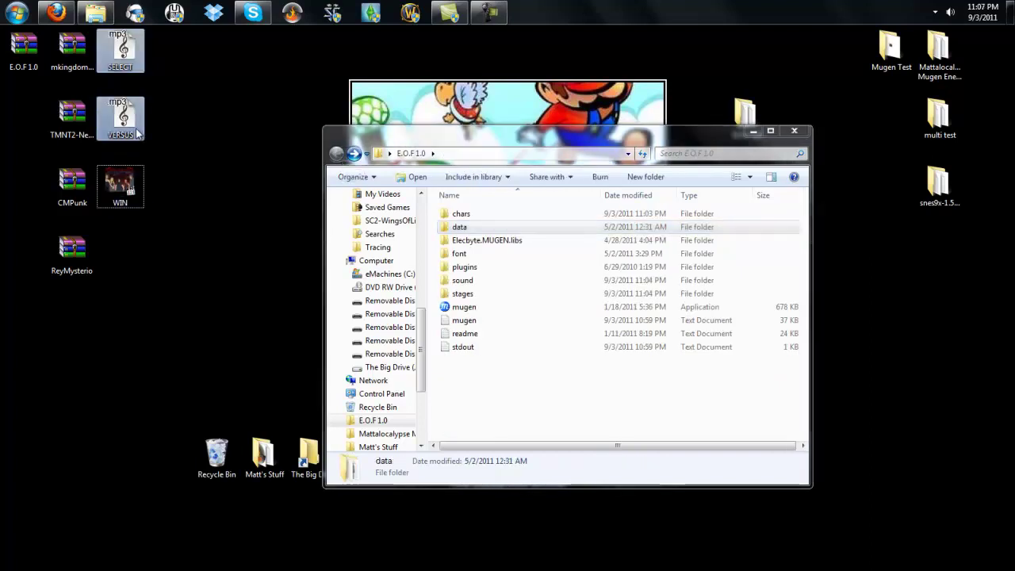
left_click(79, 197)
left_click(121, 189)
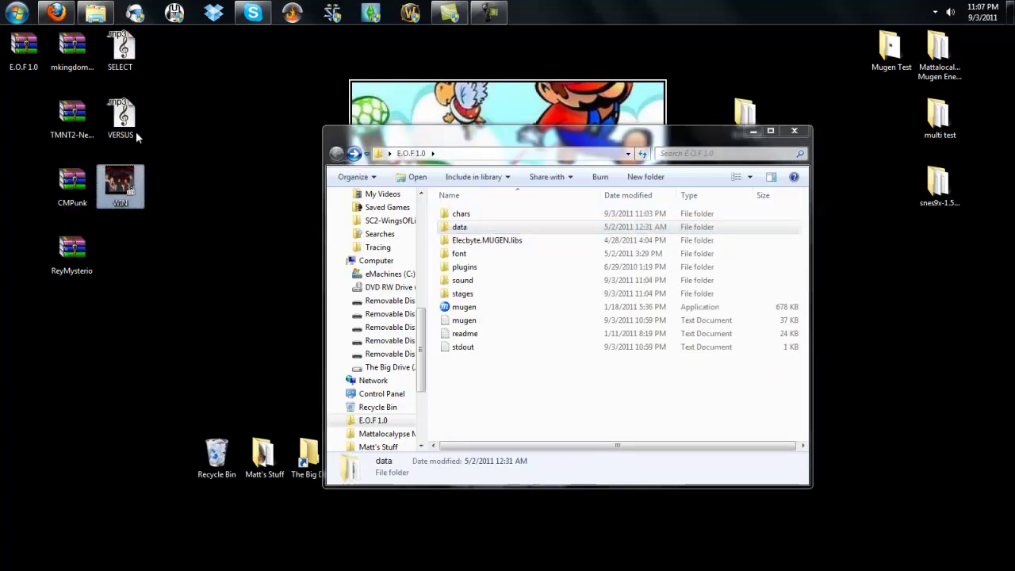
left_click(136, 136, "ctrl")
left_click(139, 64, "ctrl")
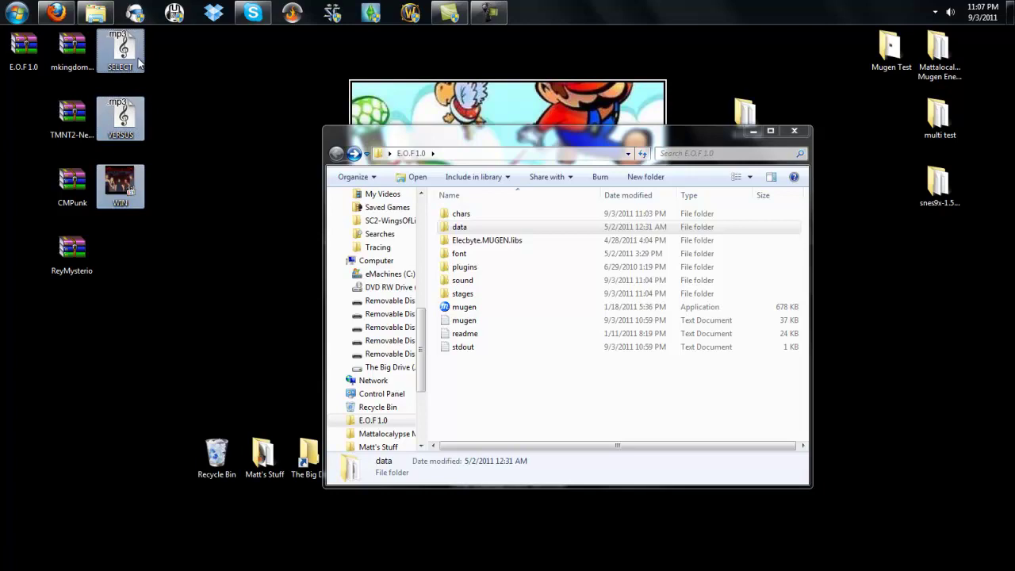
right_click(128, 111)
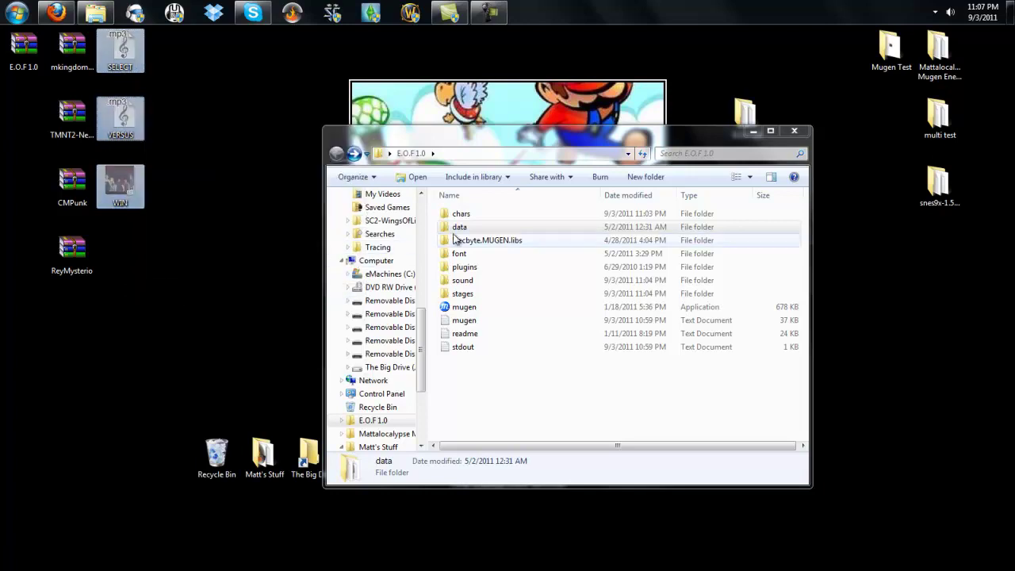
right_click(459, 228)
left_click(516, 456)
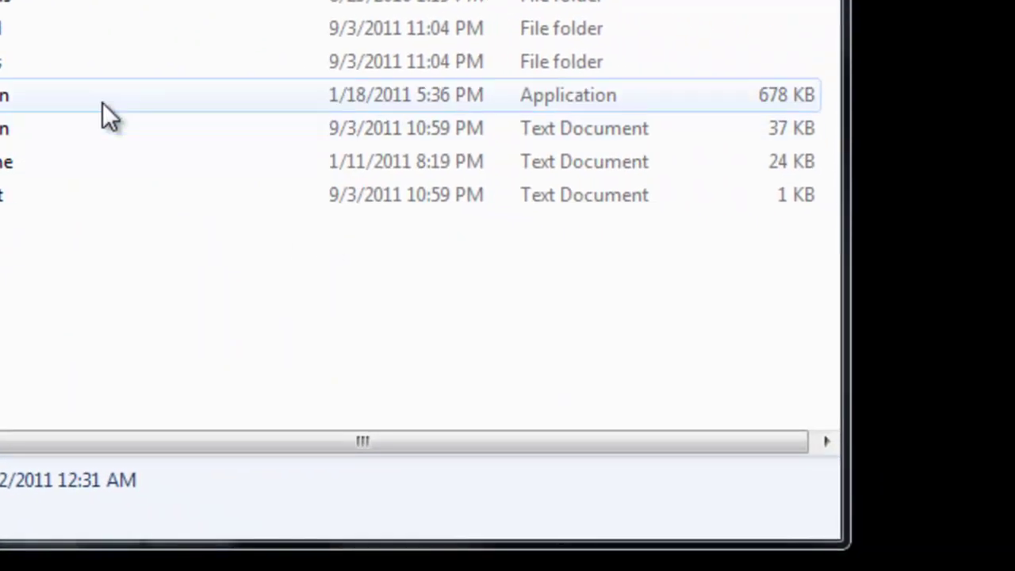
Launch the mugen application to test the screenpack and exit it from the title menu.
double_click(102, 102)
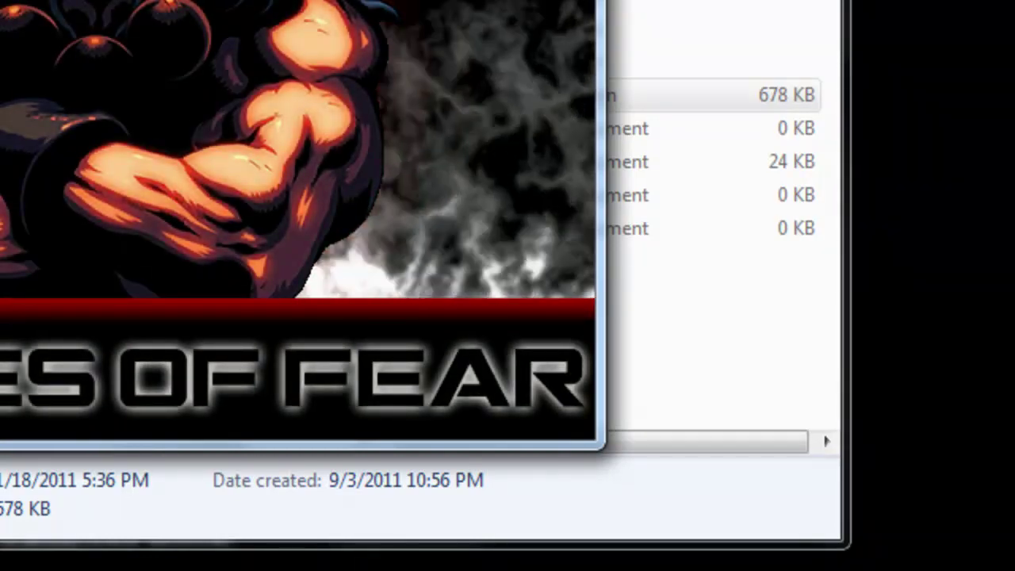
key("Up")
key("Up")
key("Up")
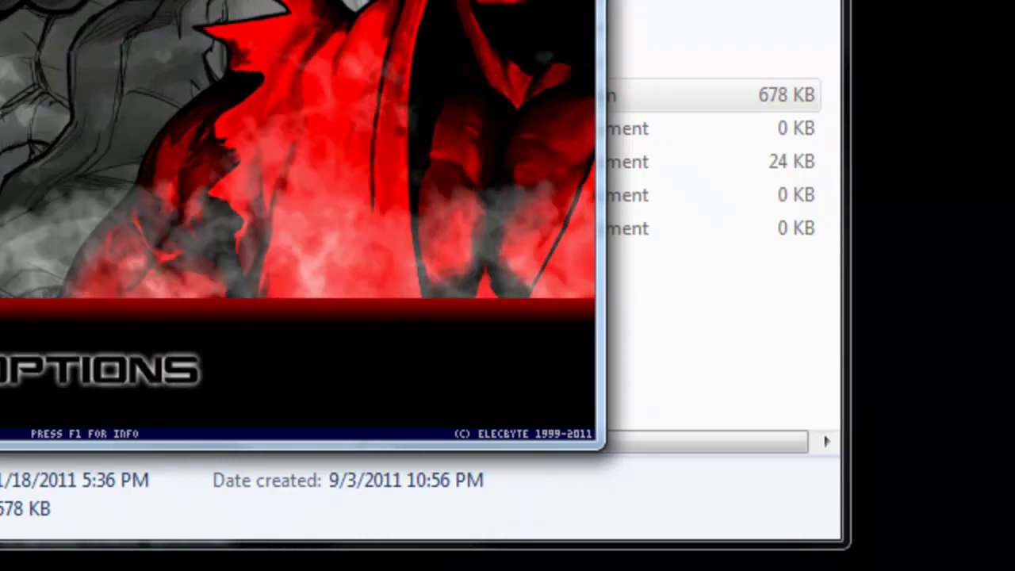
key("Return")
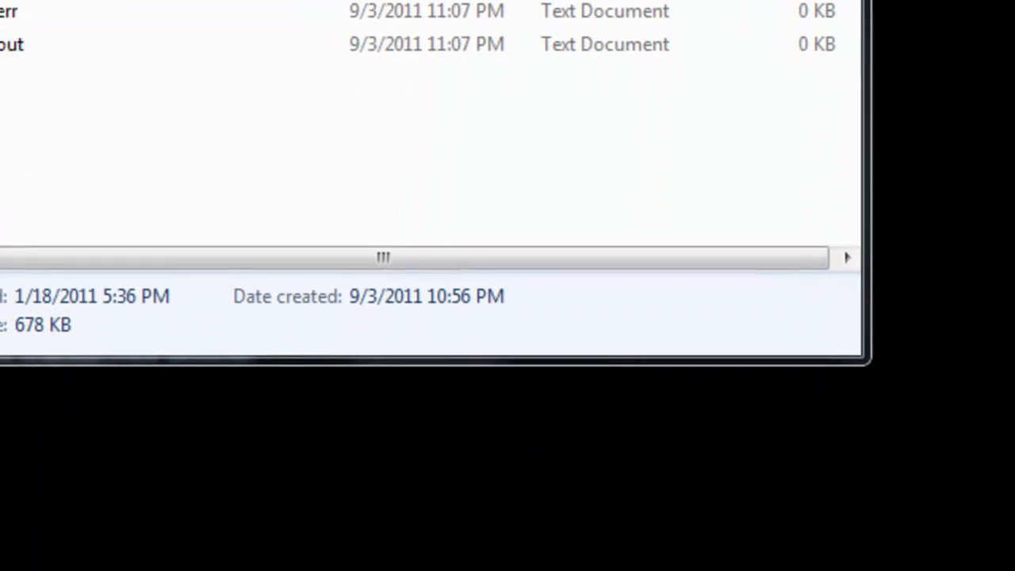
Check the run-as-administrator setting in the compatibility properties of the mugen application and close the properties.
right_click(11, 3)
left_click(104, 556)
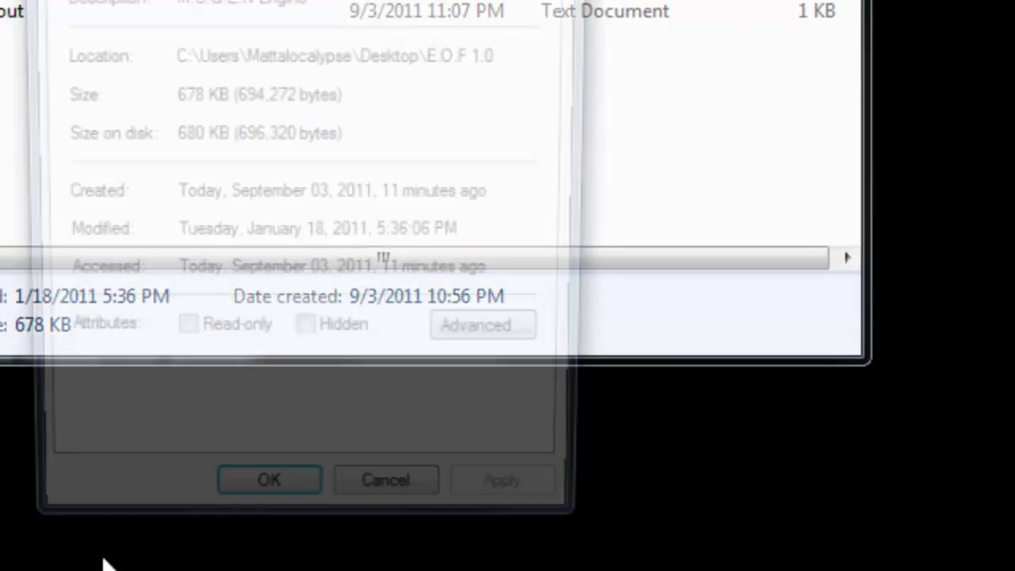
left_click(147, 2)
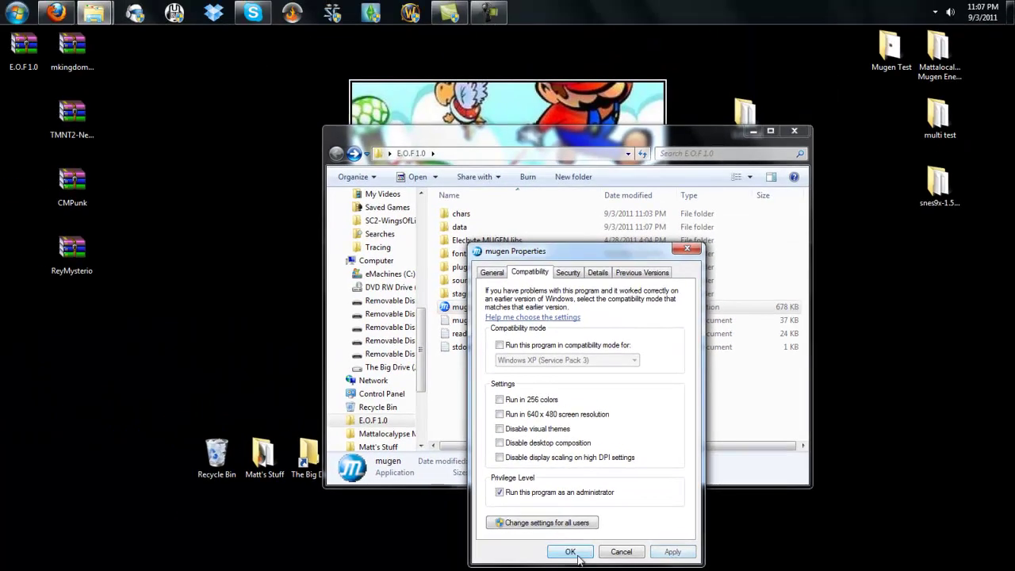
left_click(279, 533)
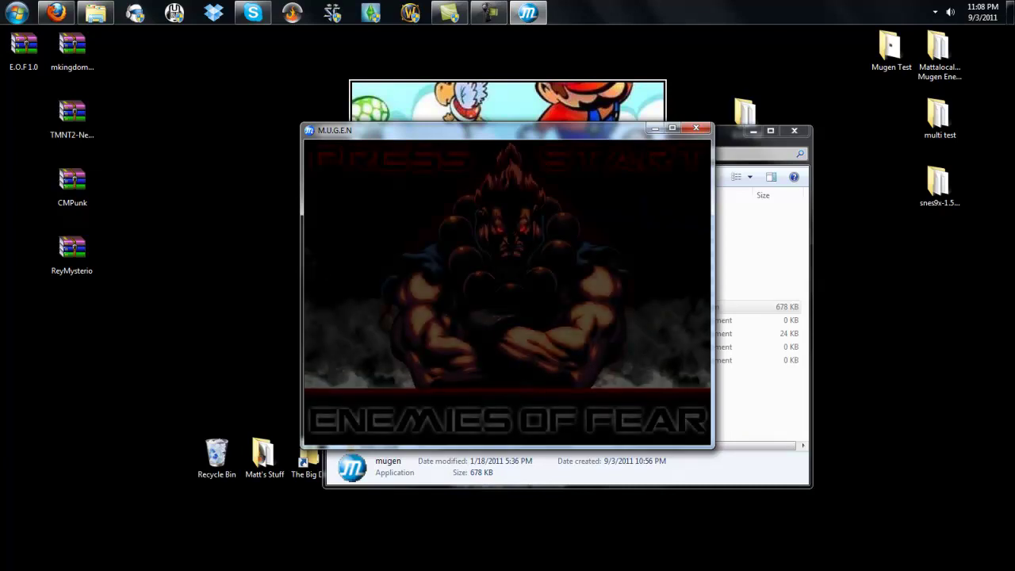
Enter Watch mode from the game's title menu to reach the character selection.
key("Down")
key("Down")
key("Down")
key("Down")
key("Down")
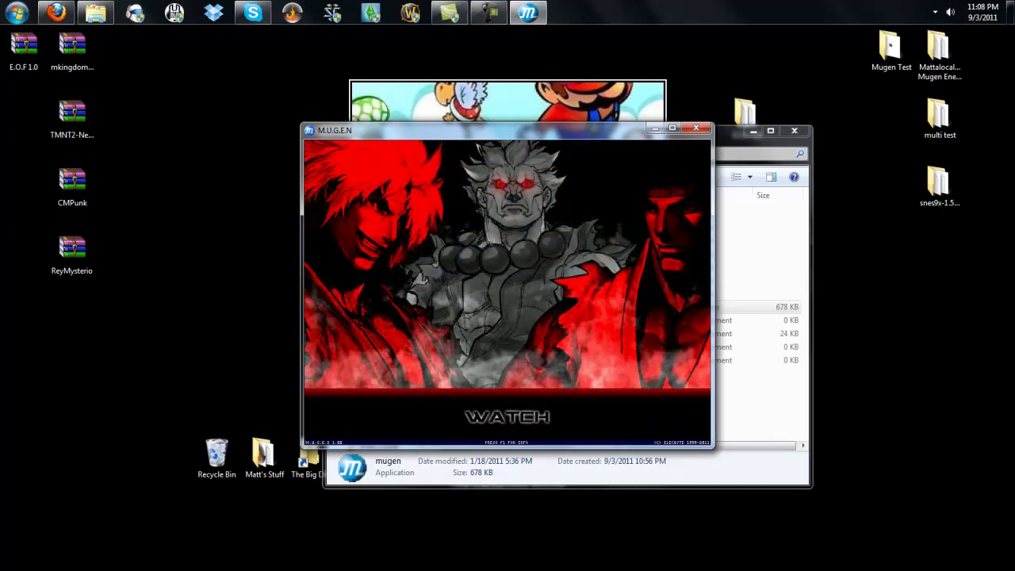
key("Return")
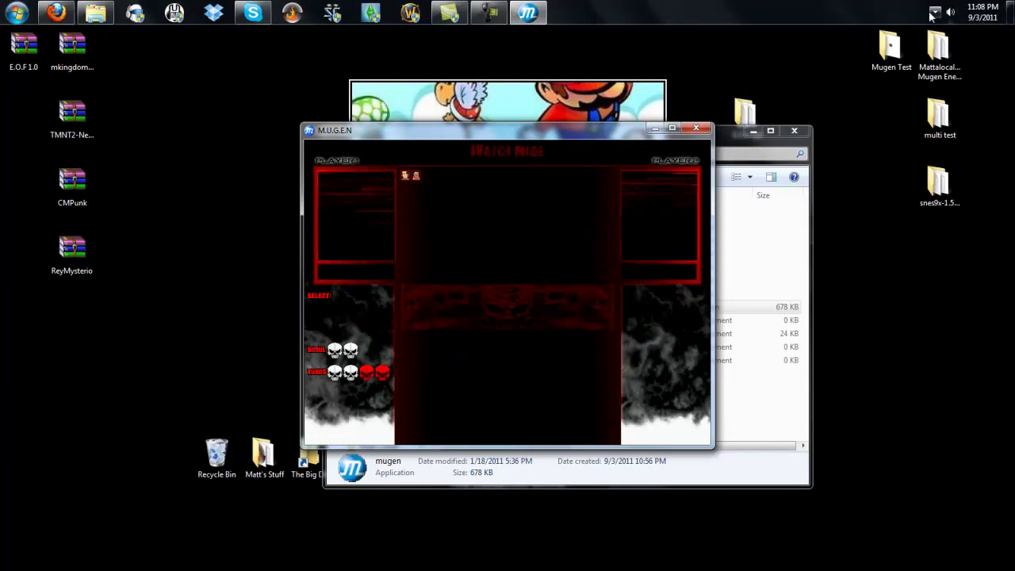
Turn on Norton 360 Silent Mode for a duration of 1 hour.
left_click(936, 12)
right_click(936, 73)
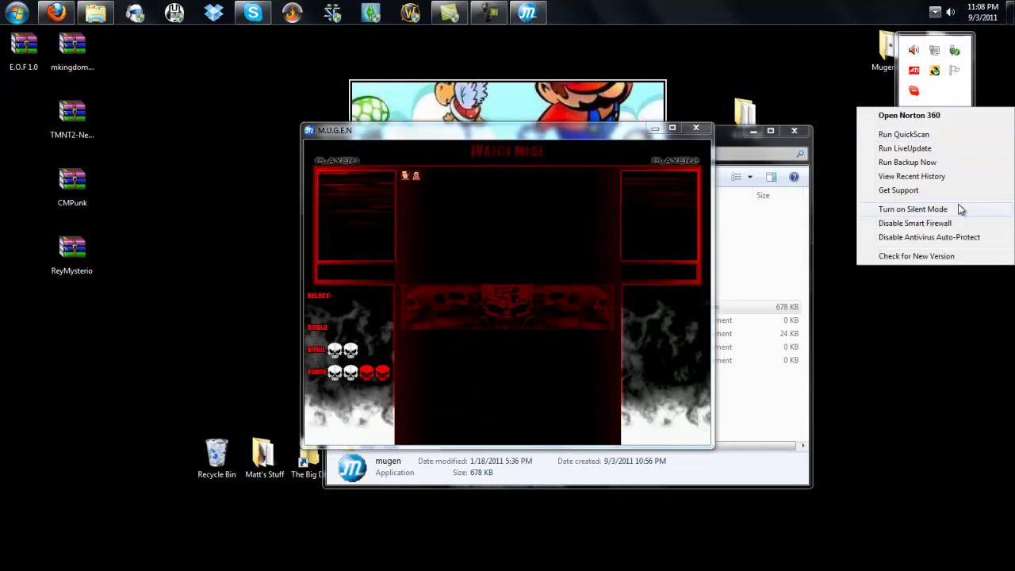
left_click(956, 209)
left_click(438, 331)
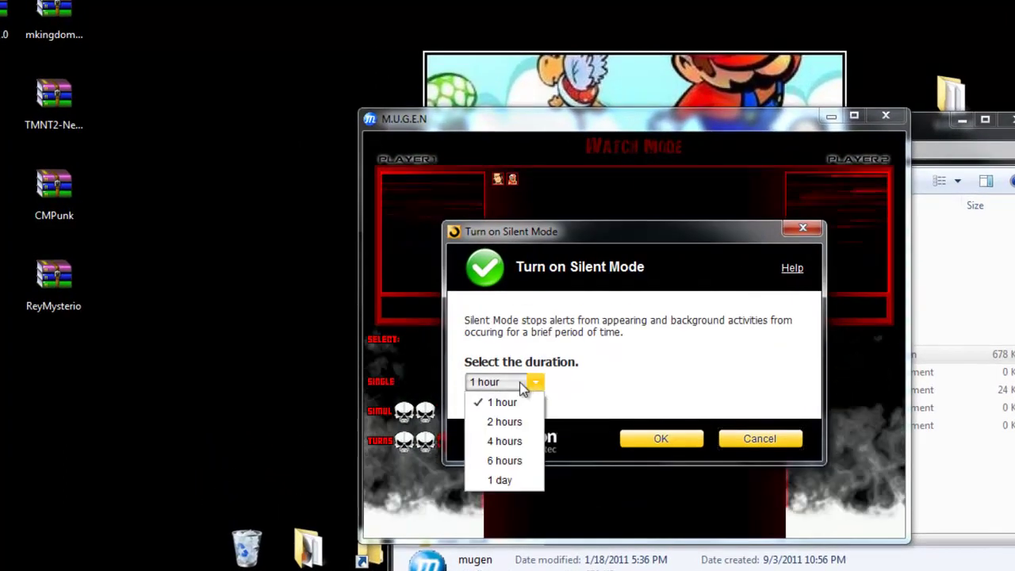
left_click(660, 439)
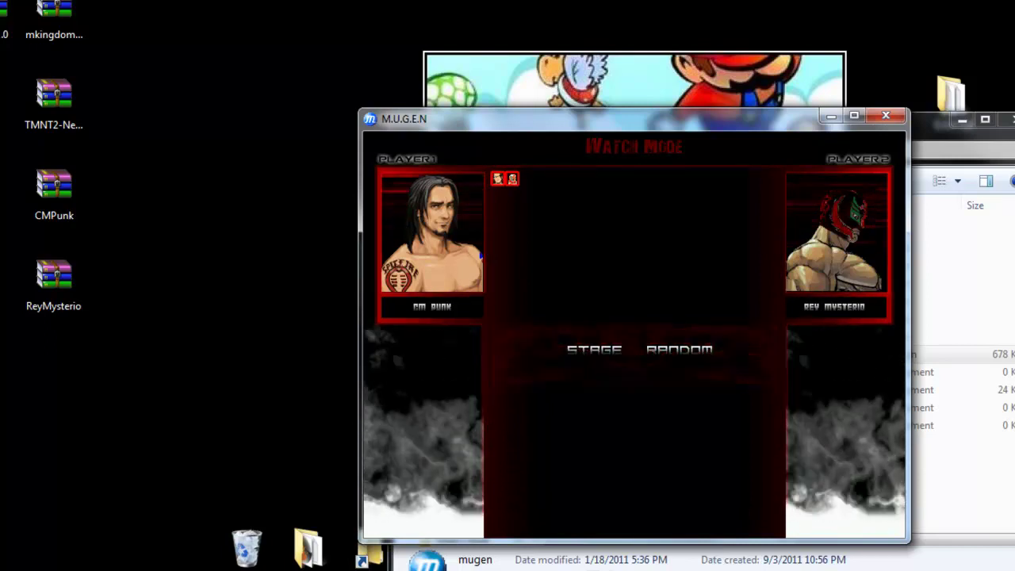
Test a Watch mode match between CM Punk and Rey Mysterio on a random stage and leave the fight.
key("Return")
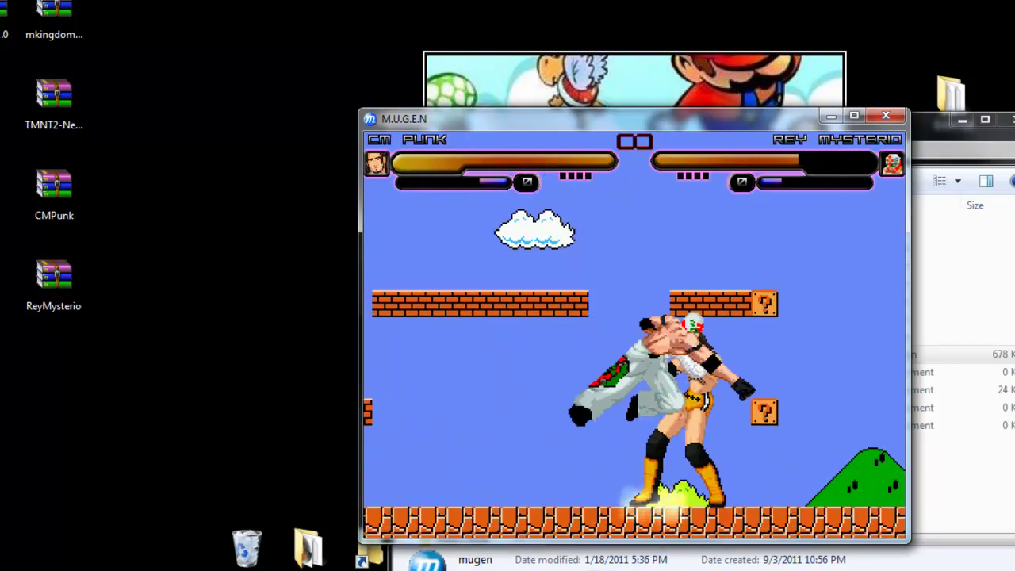
key("Escape")
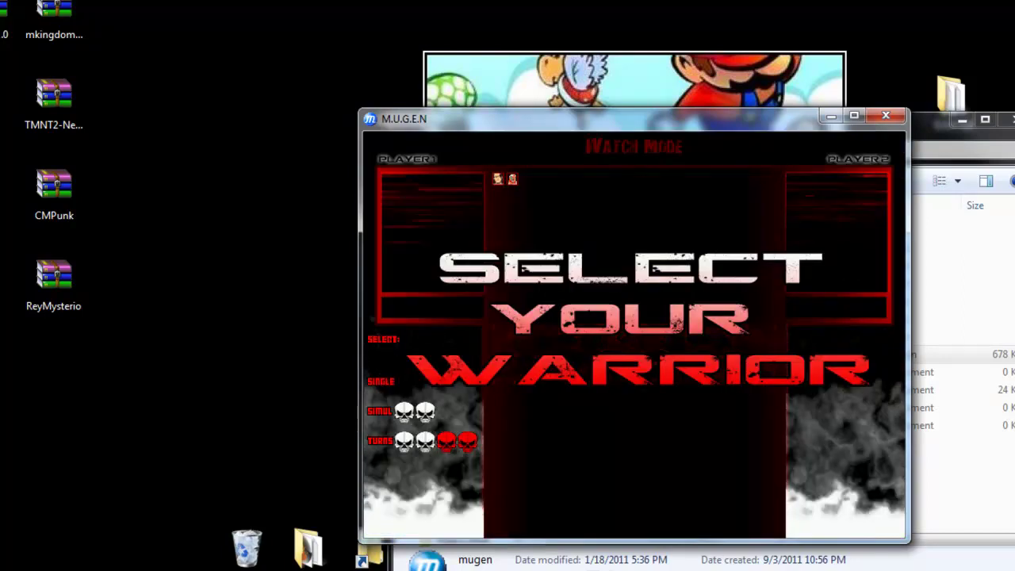
Set up and watch a single match between CM Punk and Rey Mysterio on Stage 1, Neon Night Riders.
key("Return")
key("Return")
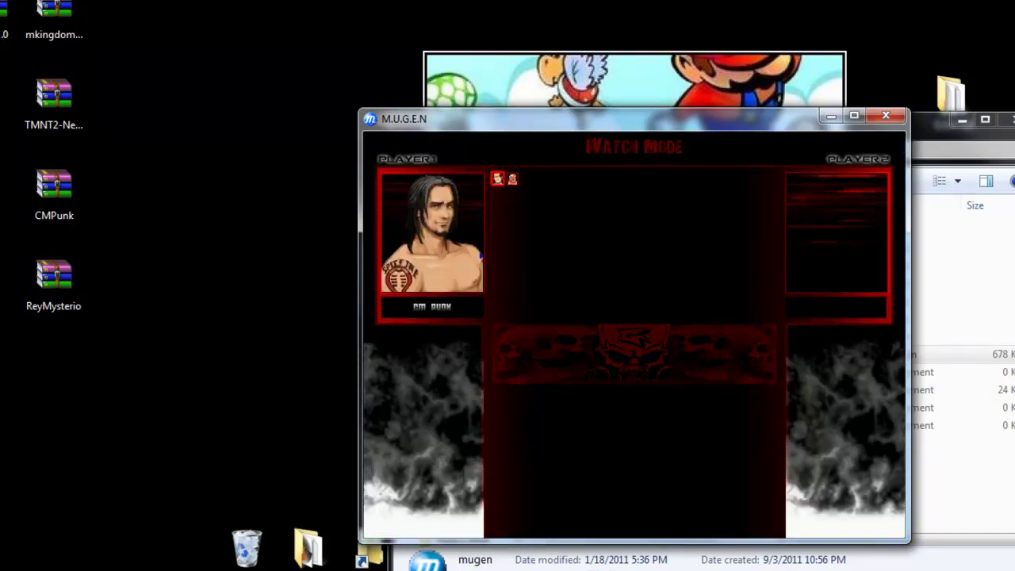
key("Return")
key("Left")
key("Right")
key("Return")
key("Right")
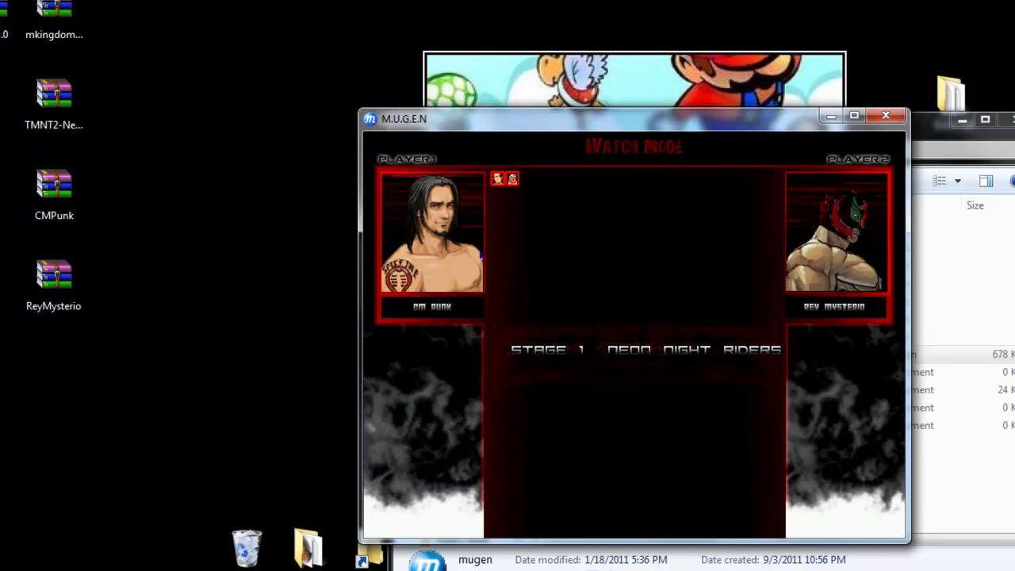
key("Return")
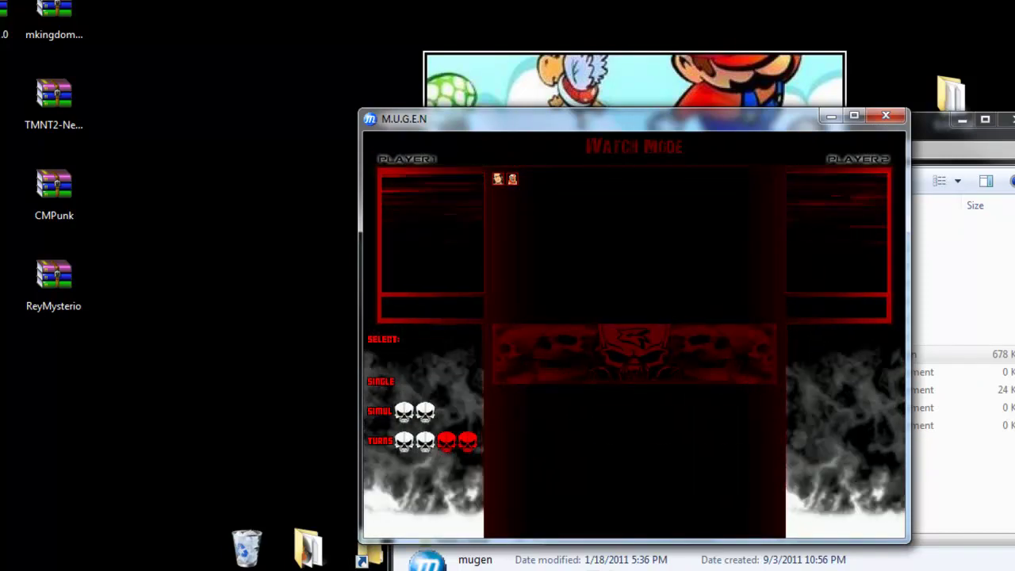
Exit the game and close the E.O.F 1.0 folder window.
key("Escape")
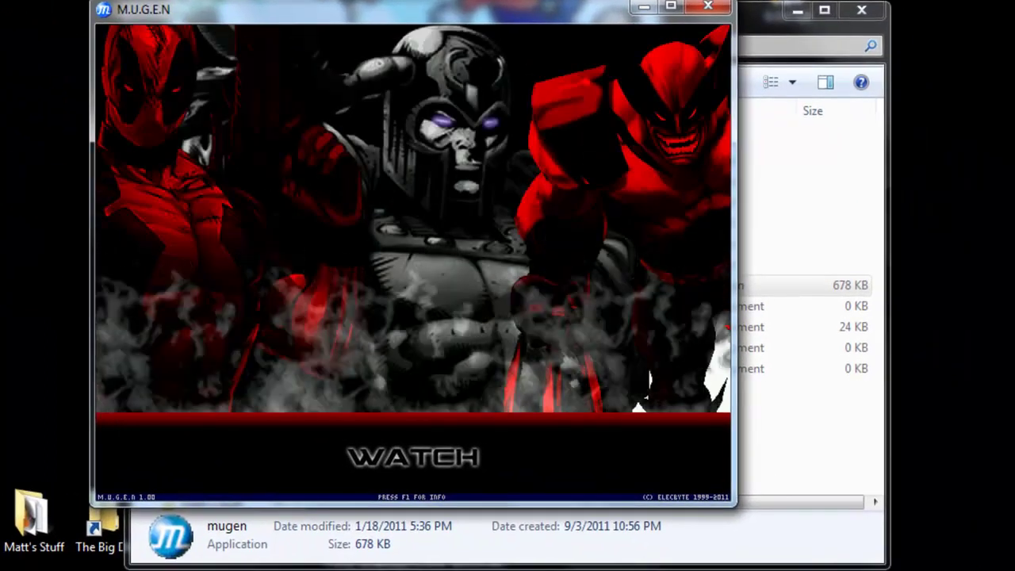
key("Return")
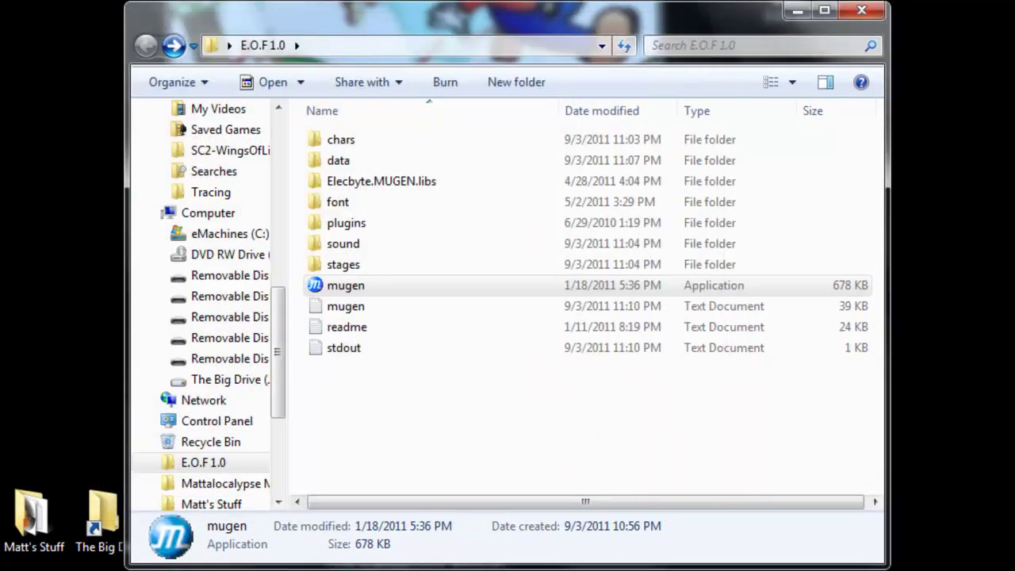
left_click(861, 10)
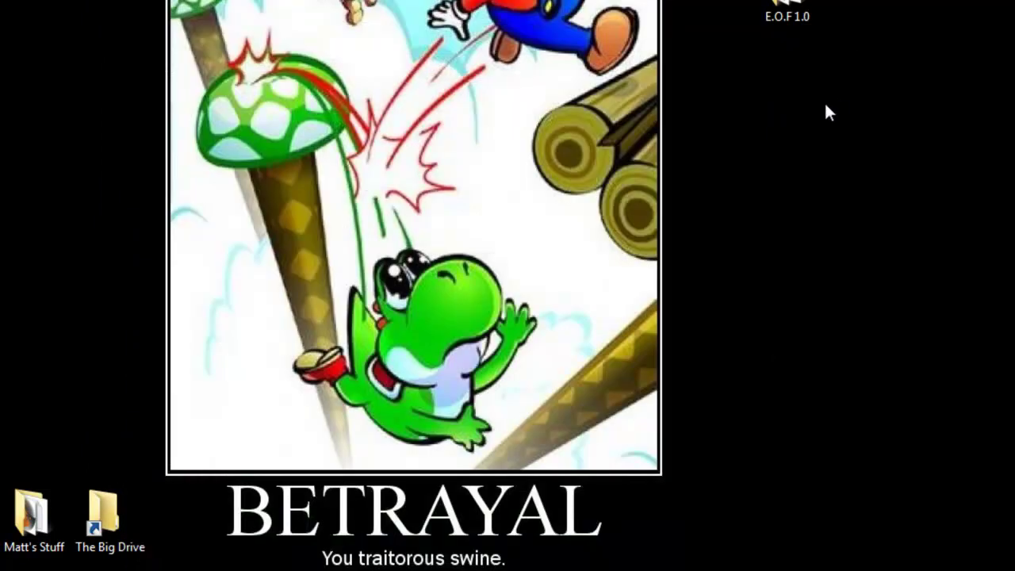